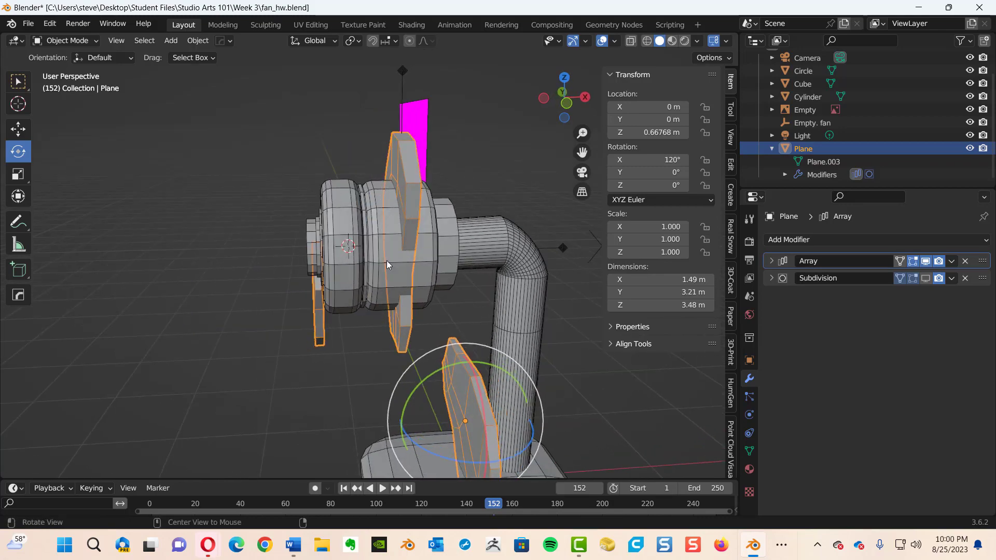
- Undo the last two changes to the fan blade's modifiers
middle_drag(387, 260, 405, 229)
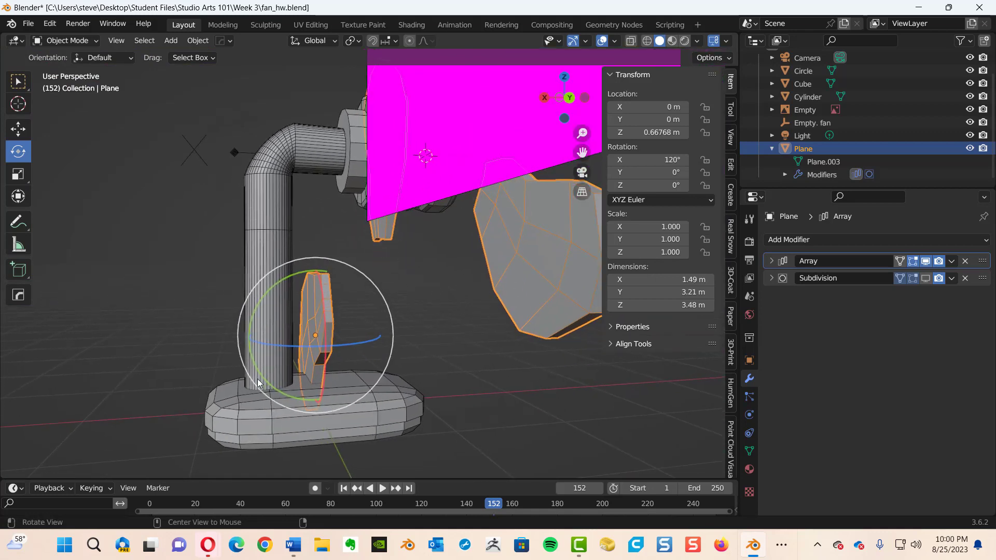
middle_drag(396, 183, 506, 263)
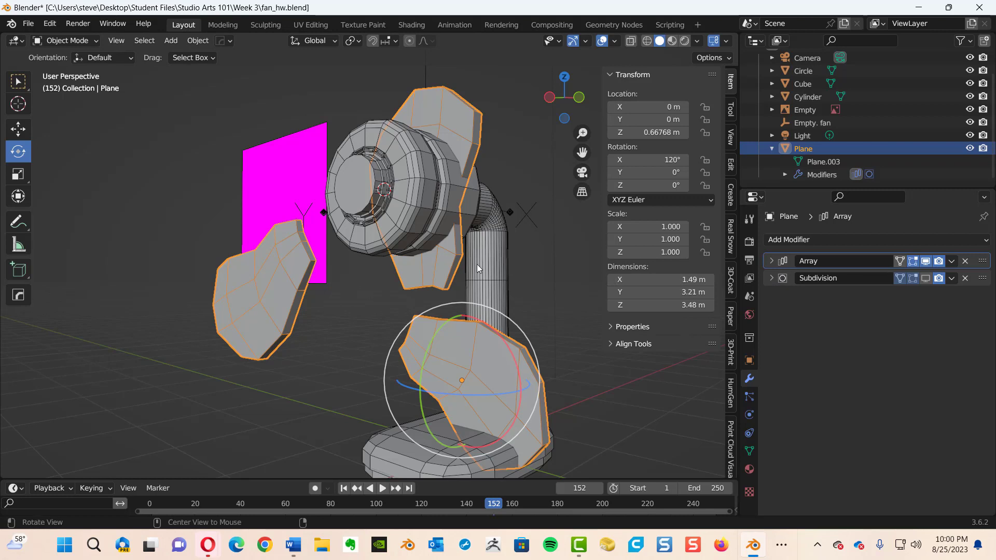
key(ctrl+z)
key(ctrl+z)
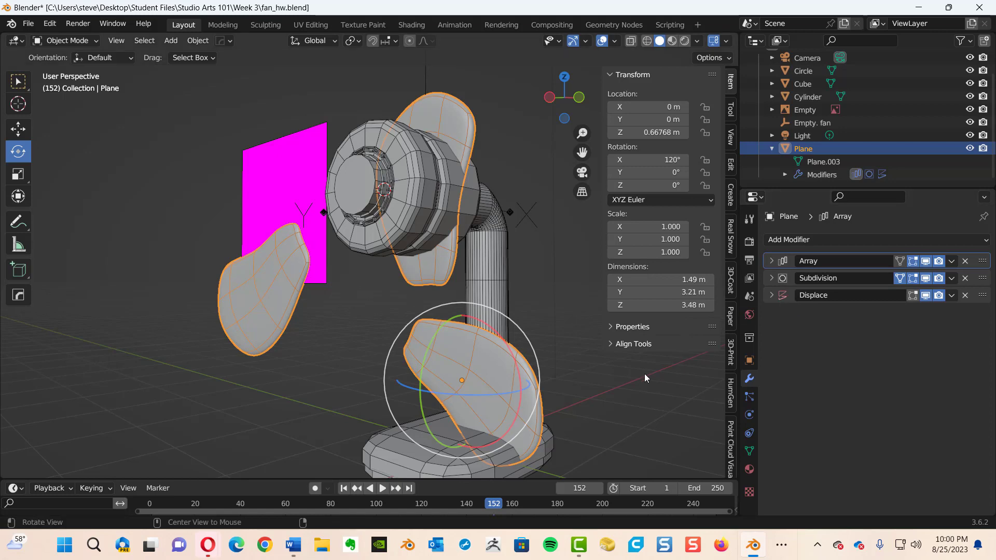
- Remove the Displace and Array modifiers from the fan blade so that a single blade is left
middle_drag(645, 374, 663, 340)
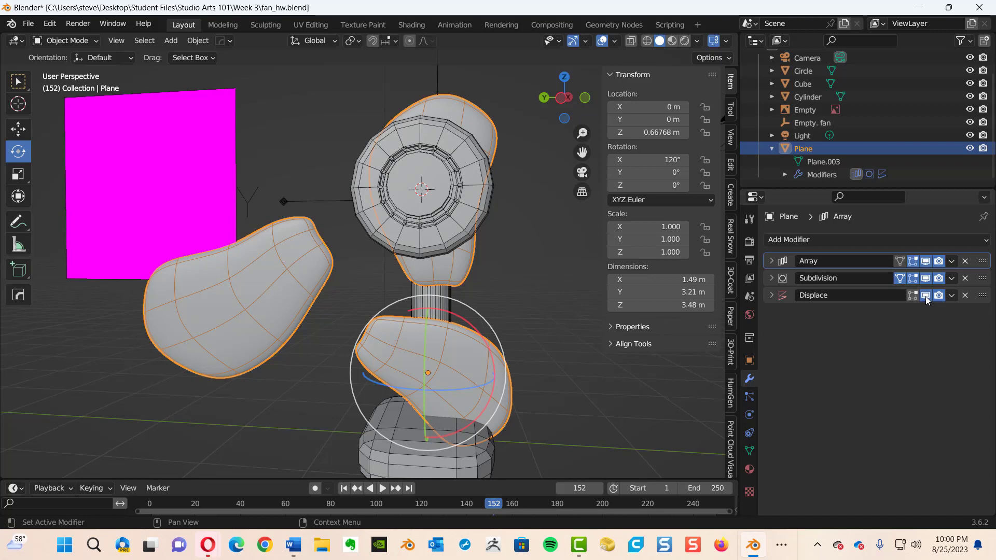
click(965, 295)
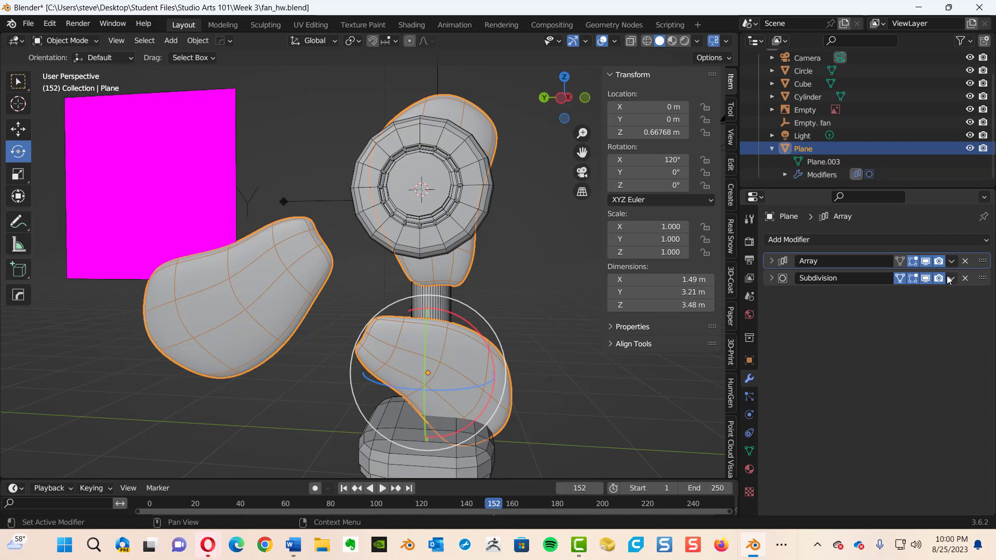
click(771, 262)
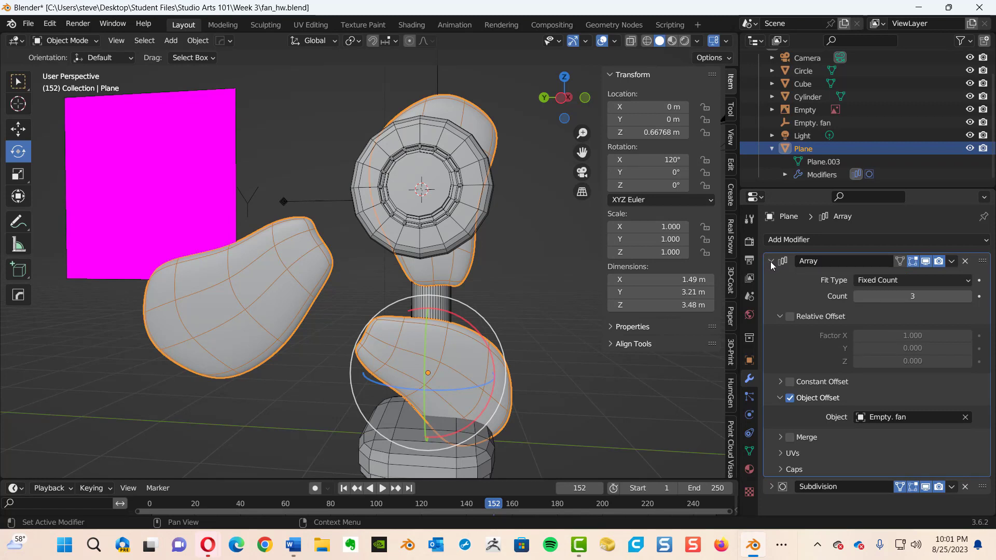
click(772, 263)
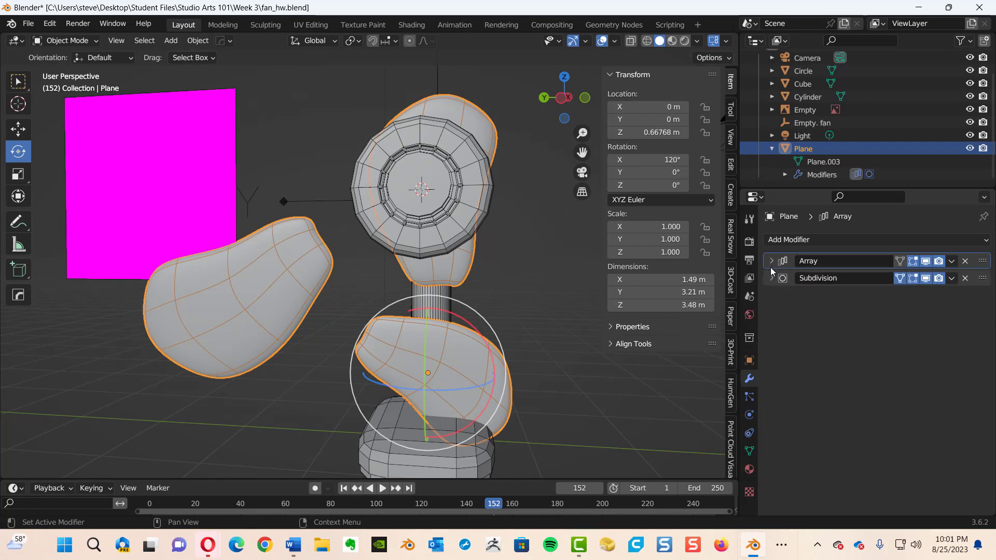
click(965, 261)
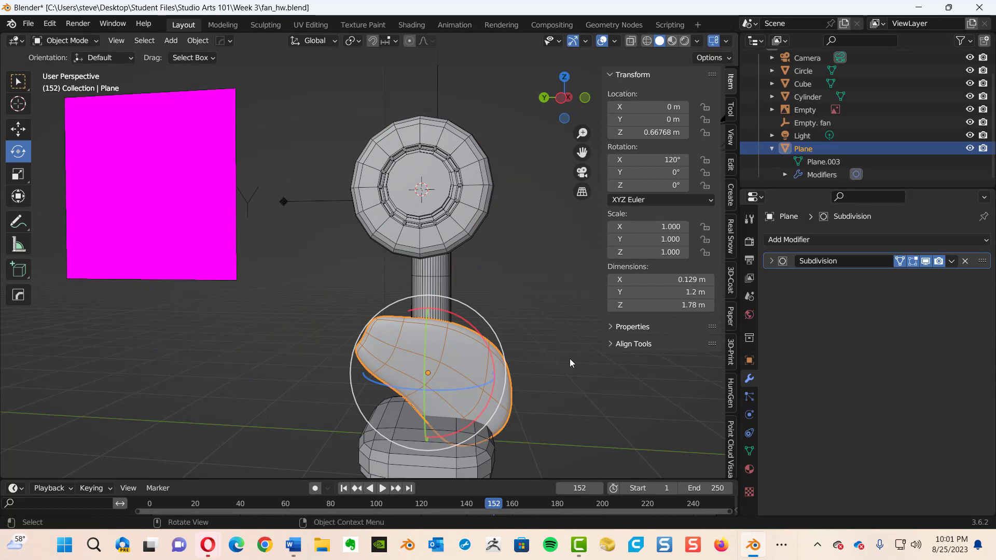
- Turn off the Subdivision modifier's viewport display and apply the blade's rotation and scale
click(925, 261)
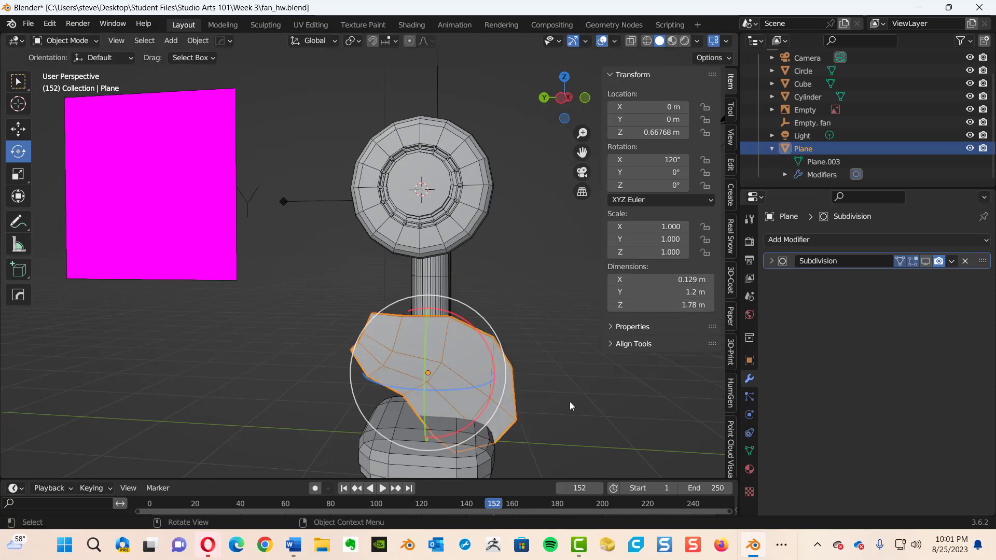
key(KP_Decimal)
middle_drag(487, 303, 483, 226)
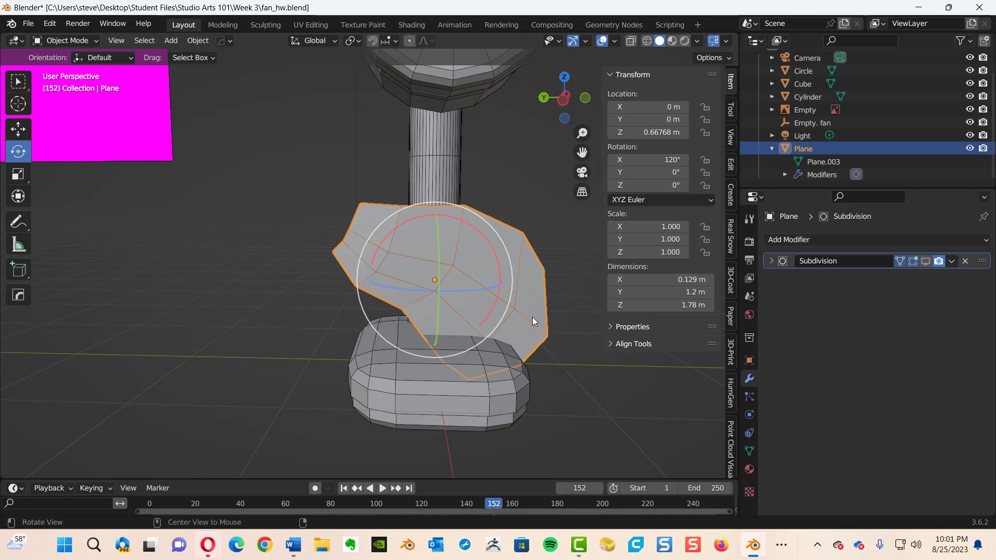
key(ctrl+a)
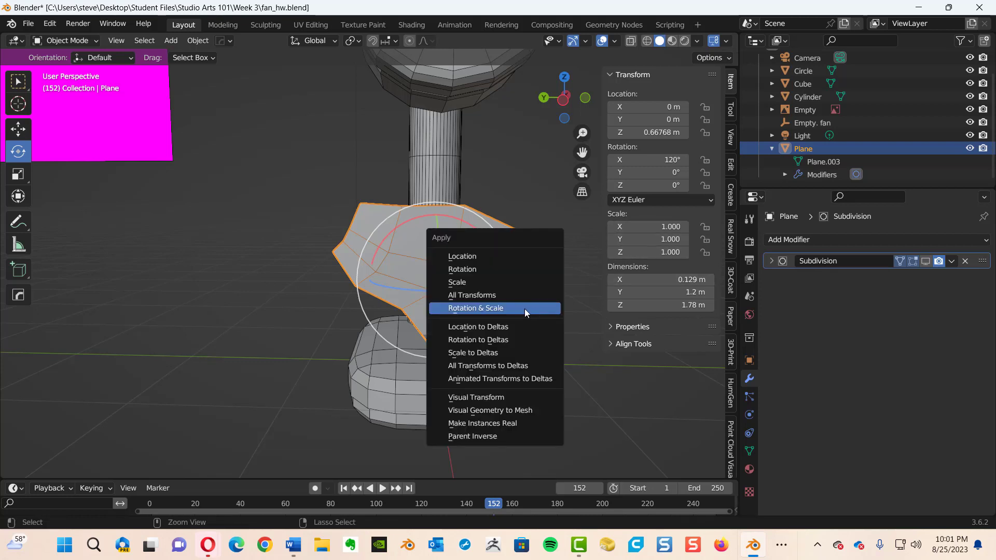
click(500, 311)
- In the left orthographic view, raise the fan blade about 2.3 m along Z to the motor hub
ctrl+middle_drag(488, 291, 468, 309)
shift+middle_drag(453, 251, 446, 301)
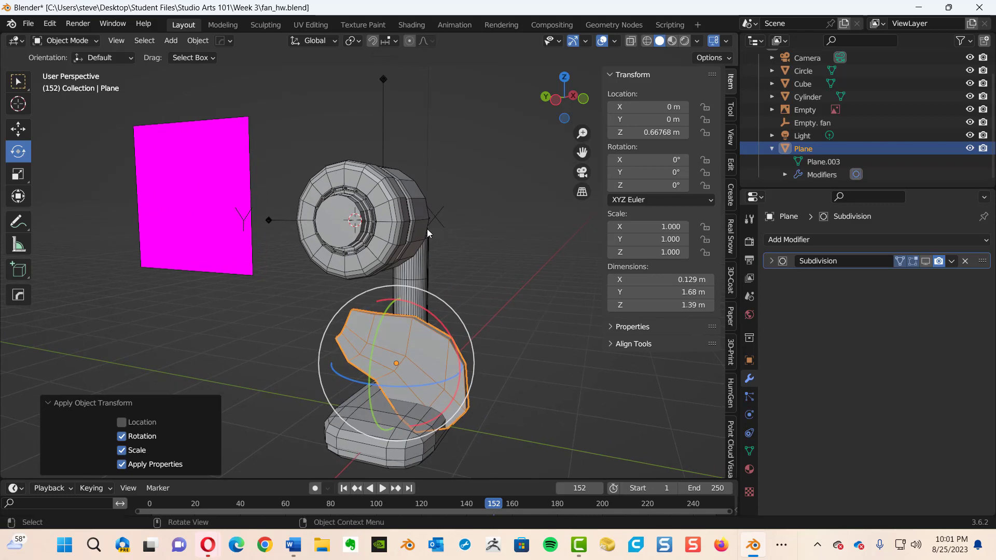
middle_drag(454, 226, 393, 314)
middle_drag(410, 347, 379, 365)
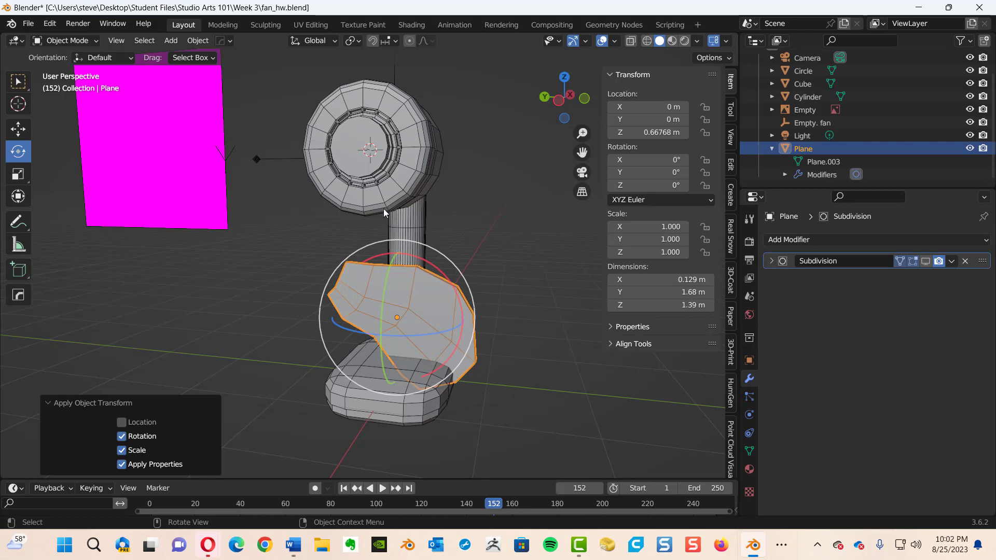
middle_drag(397, 202, 374, 192)
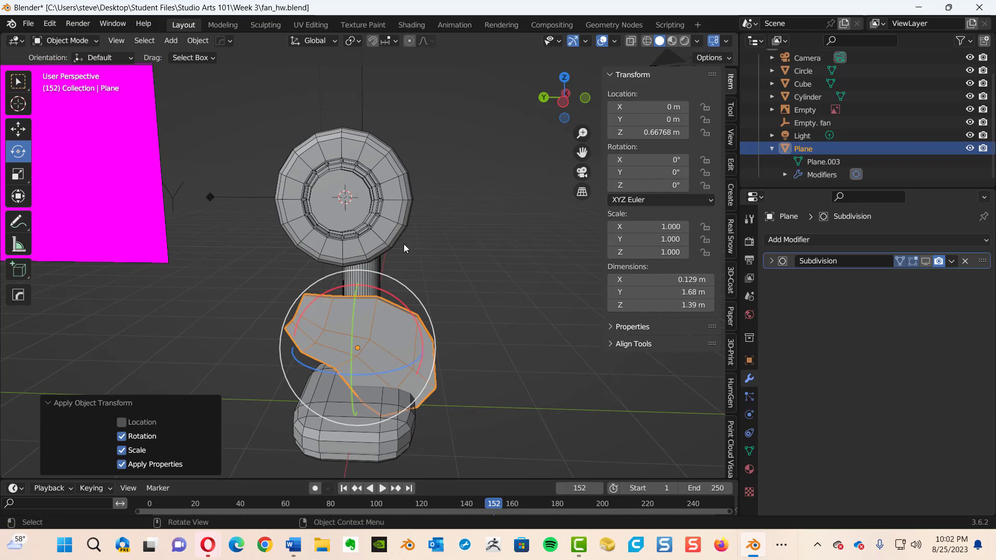
key(KP_3)
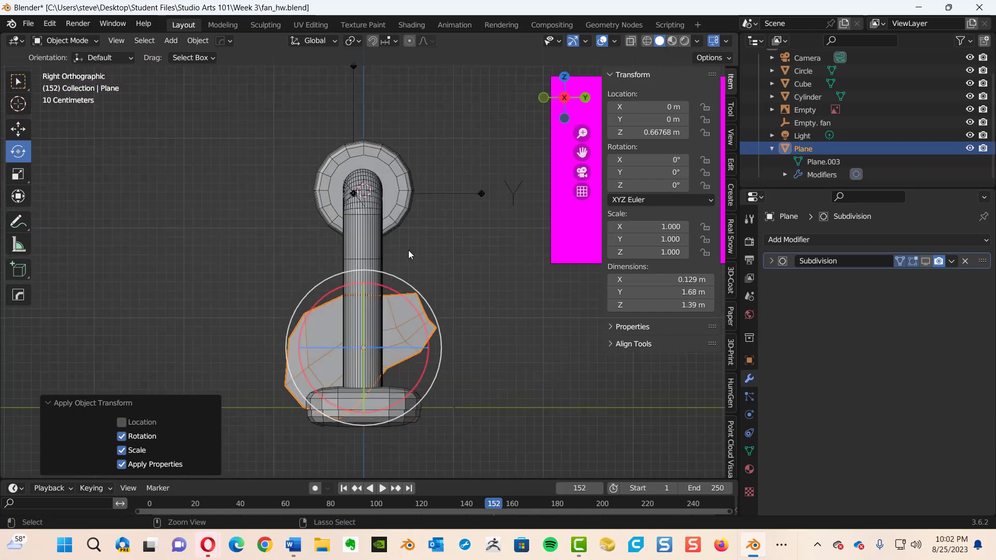
key(ctrl+KP_3)
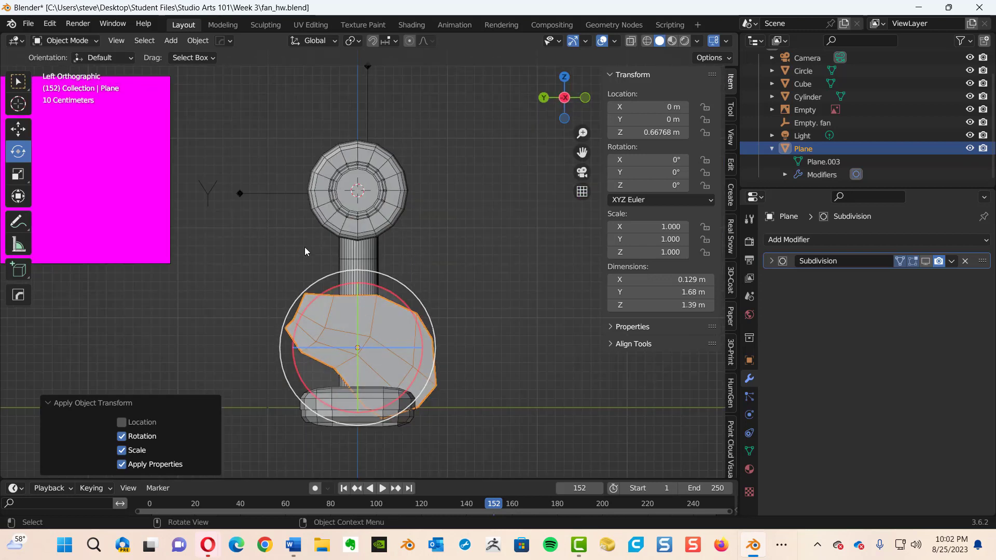
click(24, 133)
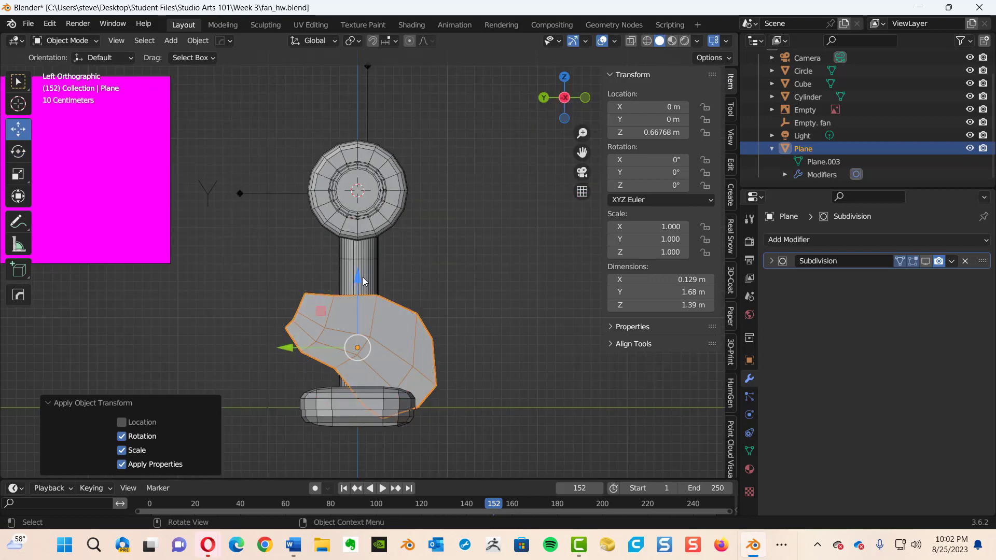
drag(363, 282, 379, 65)
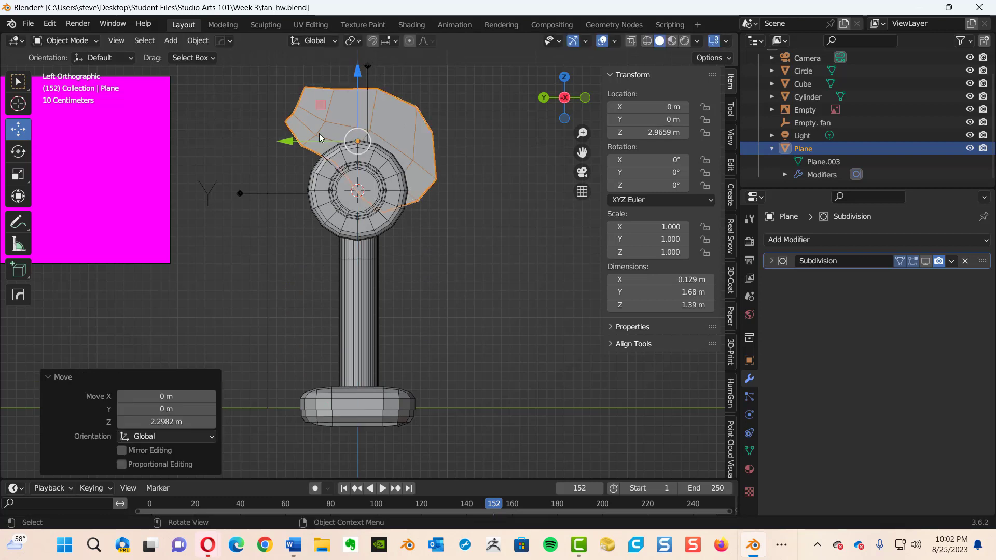
- Rotate the blade upright to about -118° on X and raise it to about 3.59 m on Z, its narrow end overlapping the hub
click(17, 156)
drag(339, 80, 320, 195)
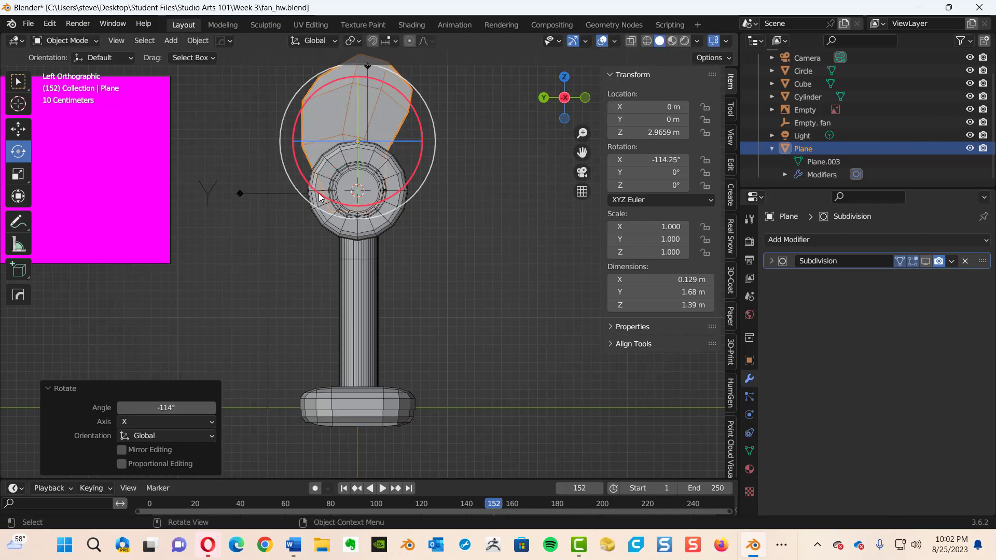
shift+middle_drag(418, 218, 474, 303)
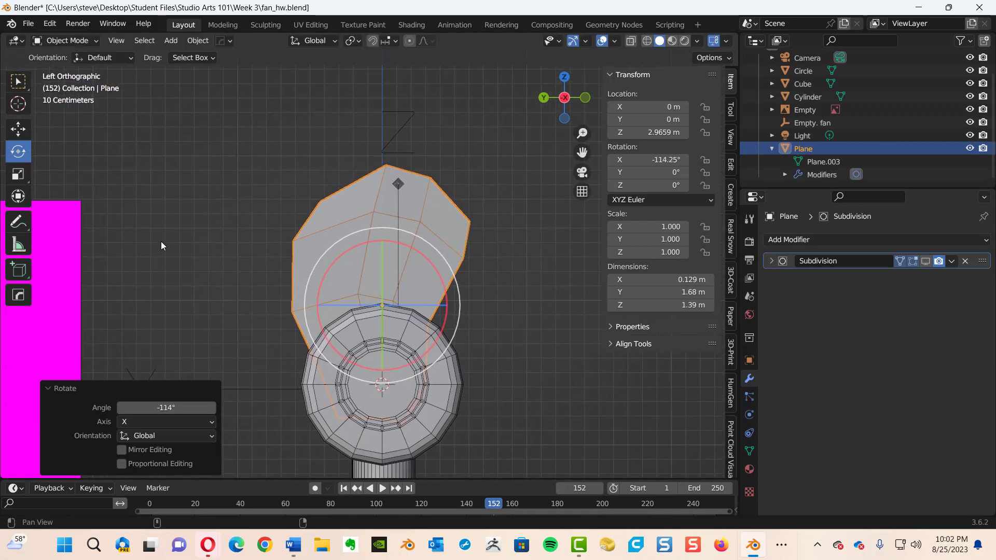
click(19, 129)
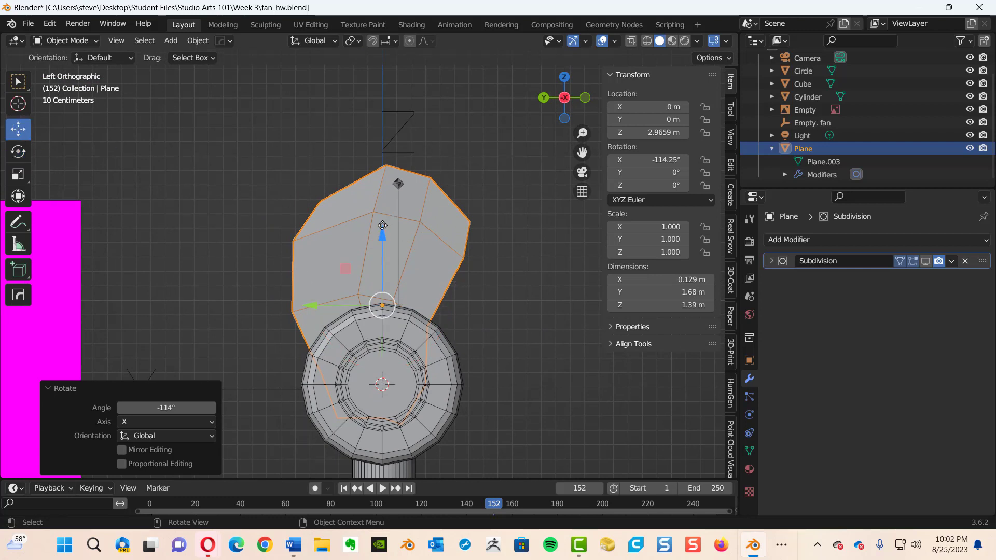
drag(382, 225, 409, 139)
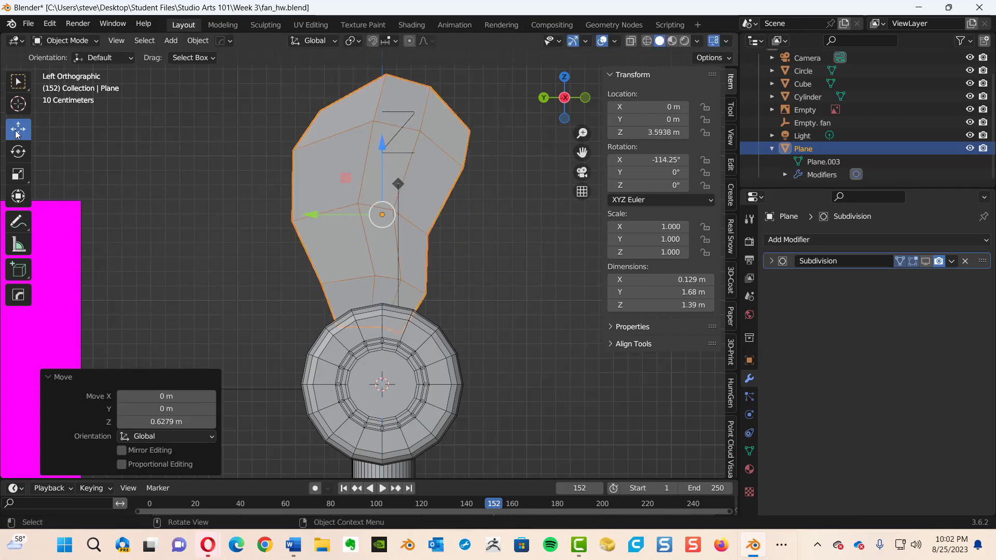
click(20, 152)
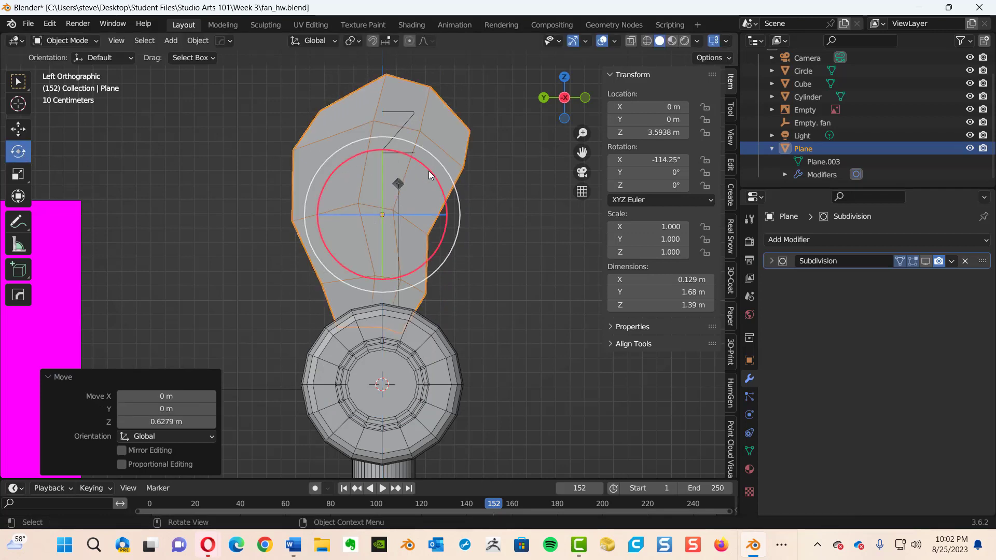
drag(424, 170, 420, 167)
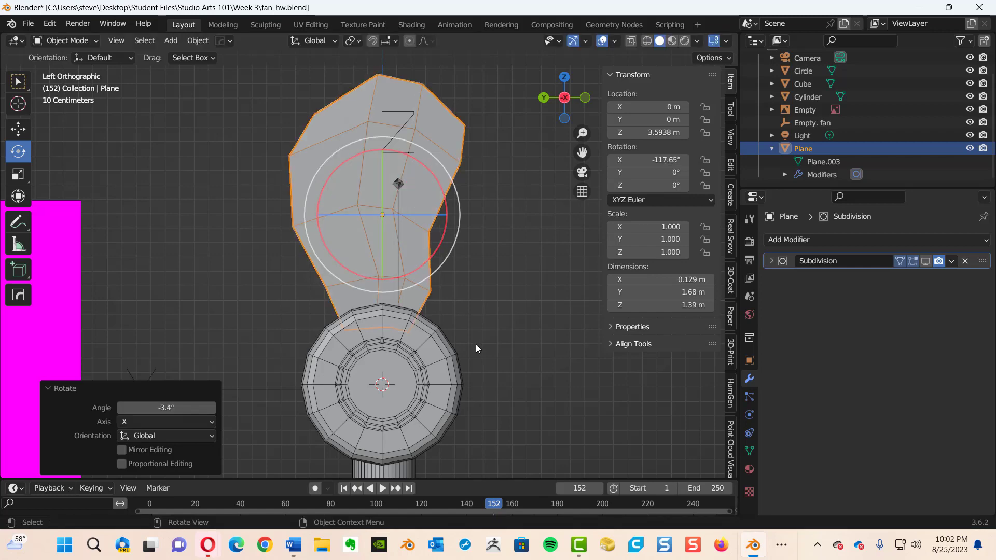
- Move the blade about 0.74 m in the negative X direction to line it up with the motor hub
middle_drag(477, 297, 332, 296)
click(18, 129)
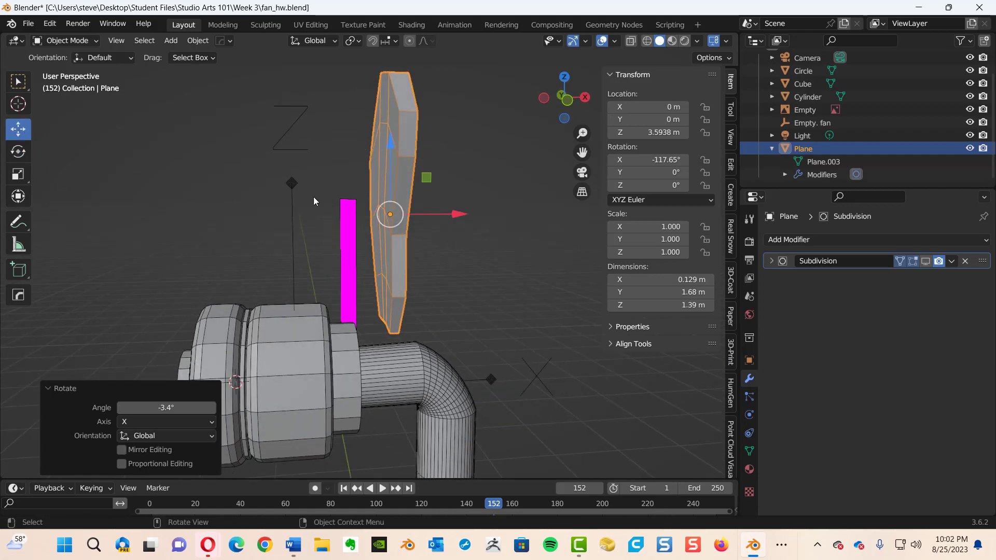
drag(464, 215, 350, 267)
middle_drag(349, 301, 366, 226)
scroll(372, 254, down, 6)
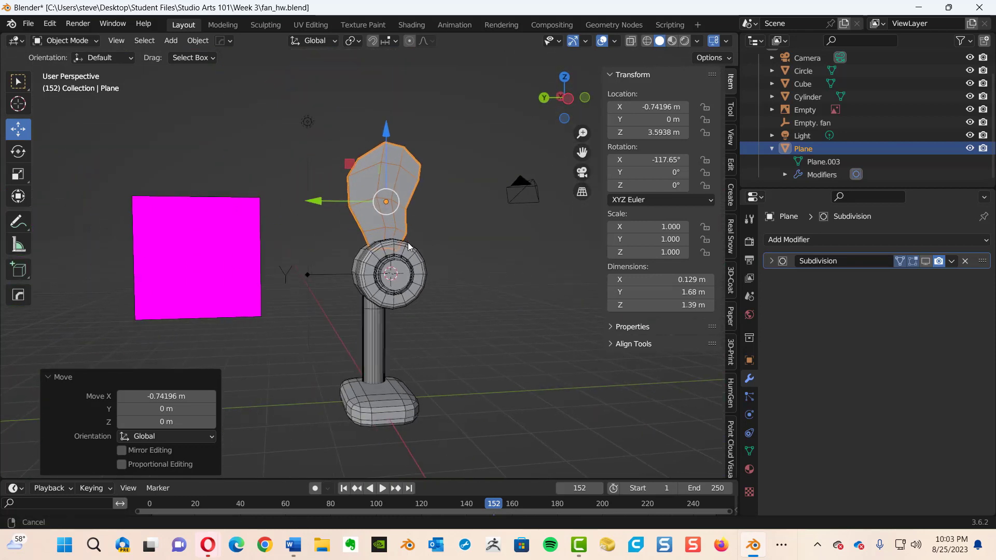
scroll(401, 248, up, 4)
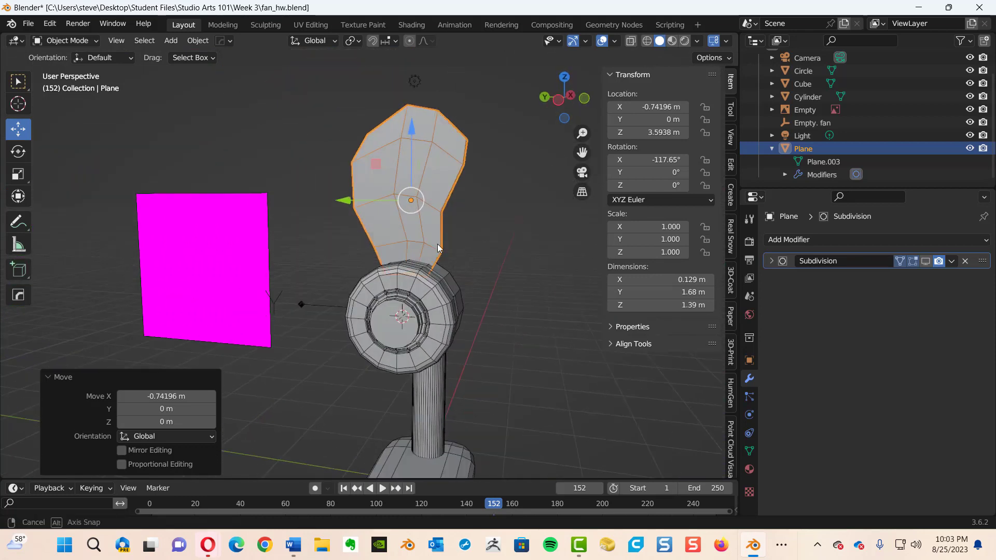
shift+middle_drag(444, 274, 385, 244)
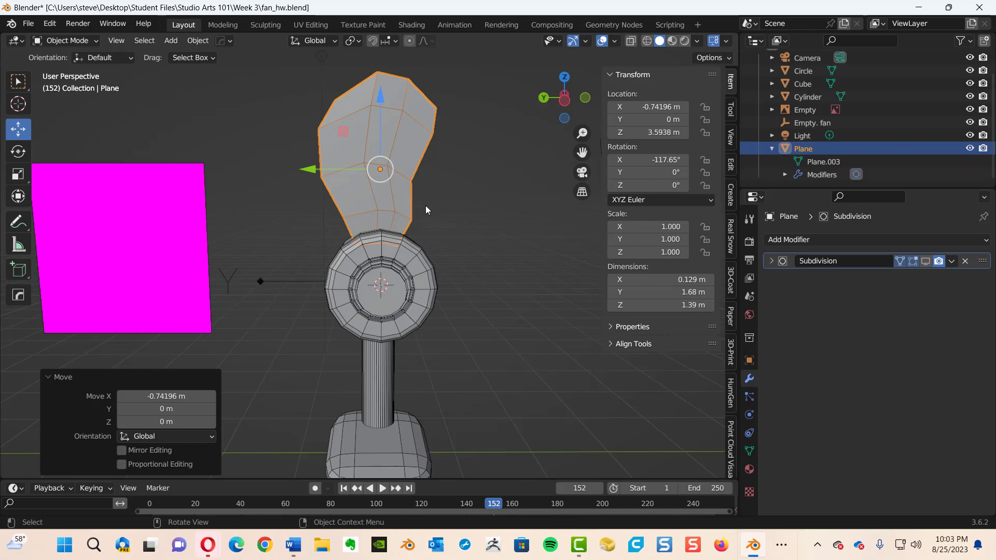
middle_drag(425, 232, 389, 285)
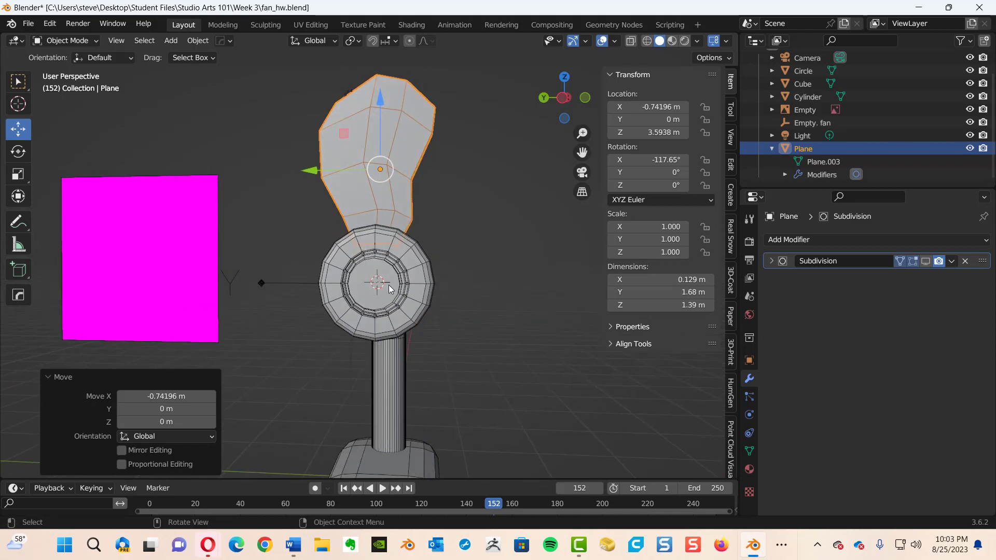
click(407, 295)
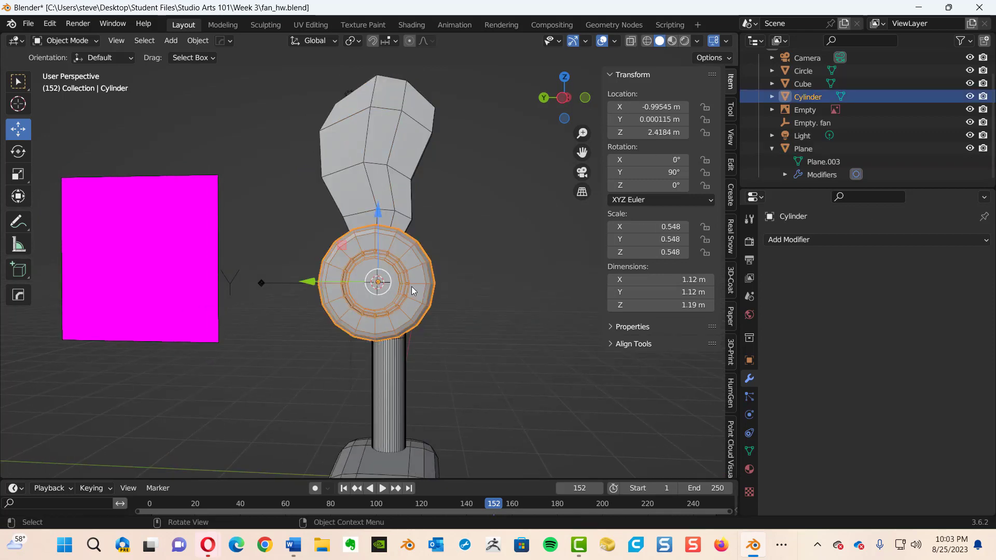
scroll(413, 288, up, 2)
mouse_move(417, 253)
middle_down()
mouse_move(428, 263)
mouse_move(428, 251)
mouse_move(445, 247)
mouse_move(436, 254)
middle_up()
- Move the objects Empty and Empty. fan into a new collection named Empties
click(807, 124)
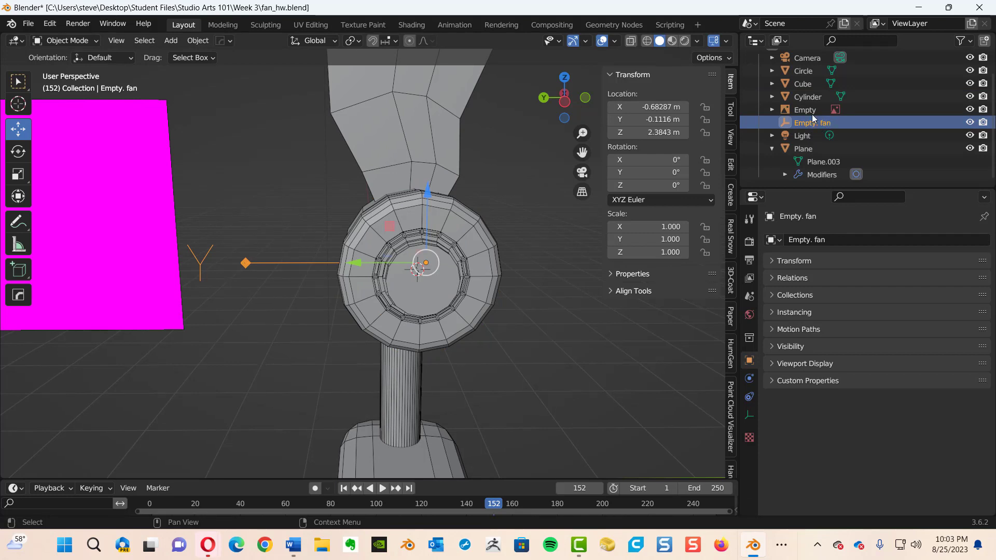
ctrl+click(813, 112)
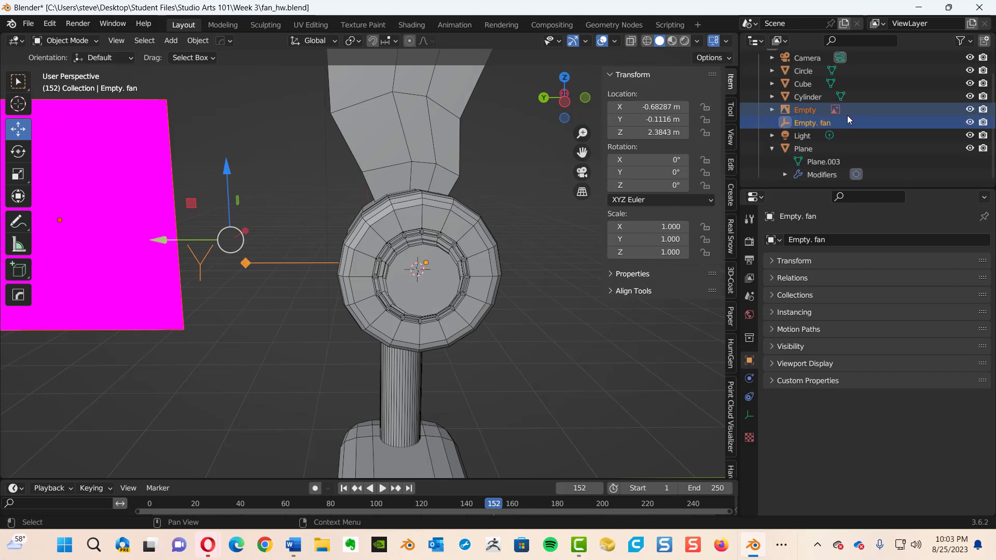
key(m)
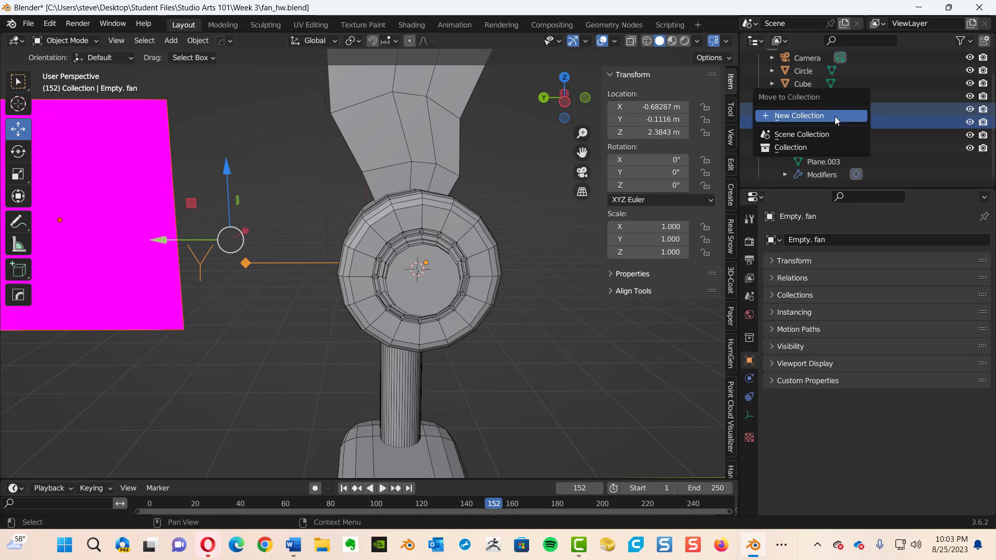
click(829, 118)
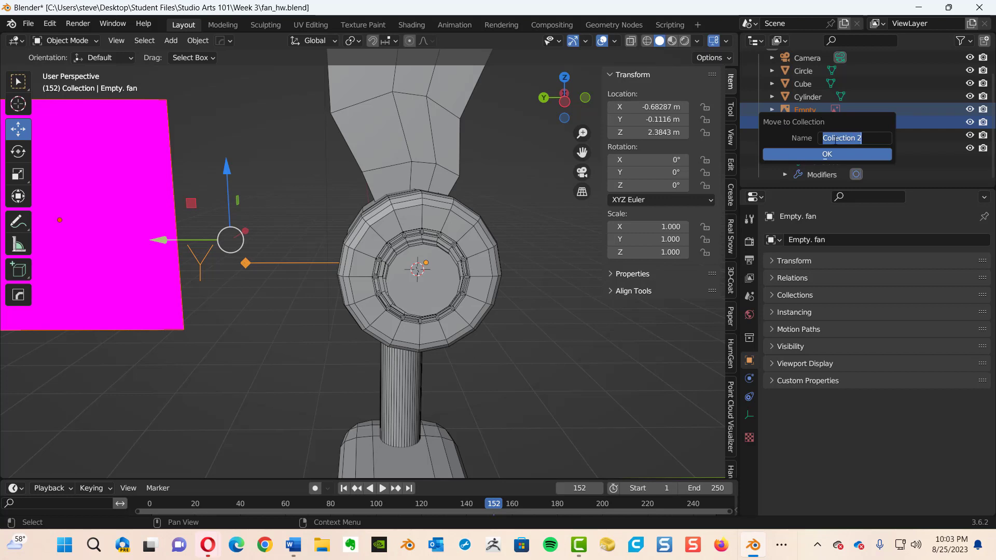
text(Empties)
click(827, 155)
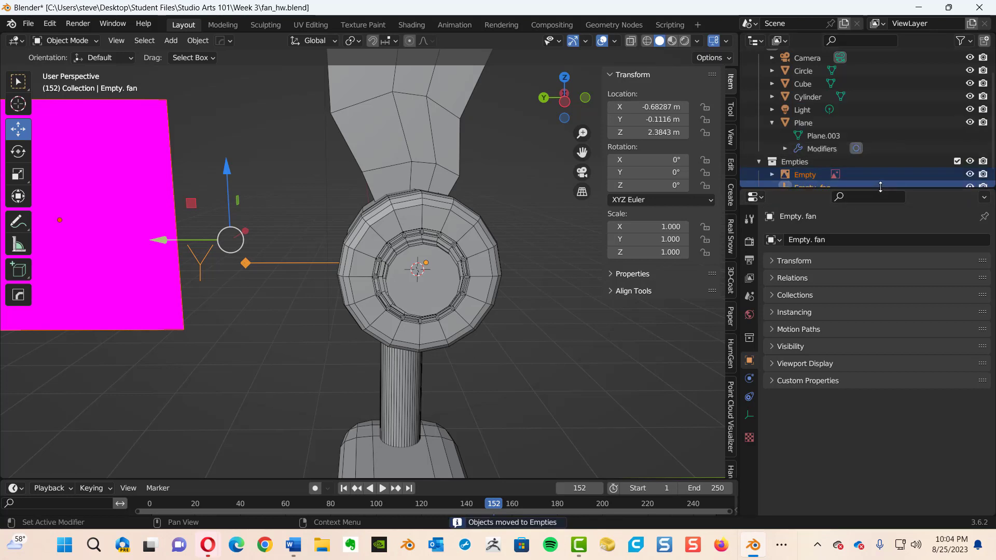
- Enlarge the outliner to list both collections, and set the motor hub Cylinder's origin to its geometry
drag(880, 187, 880, 243)
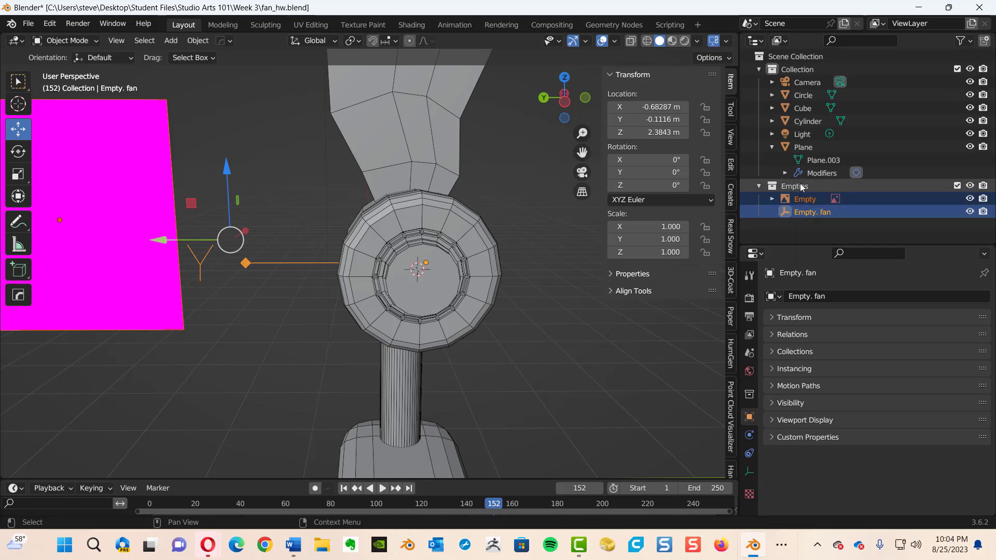
click(817, 214)
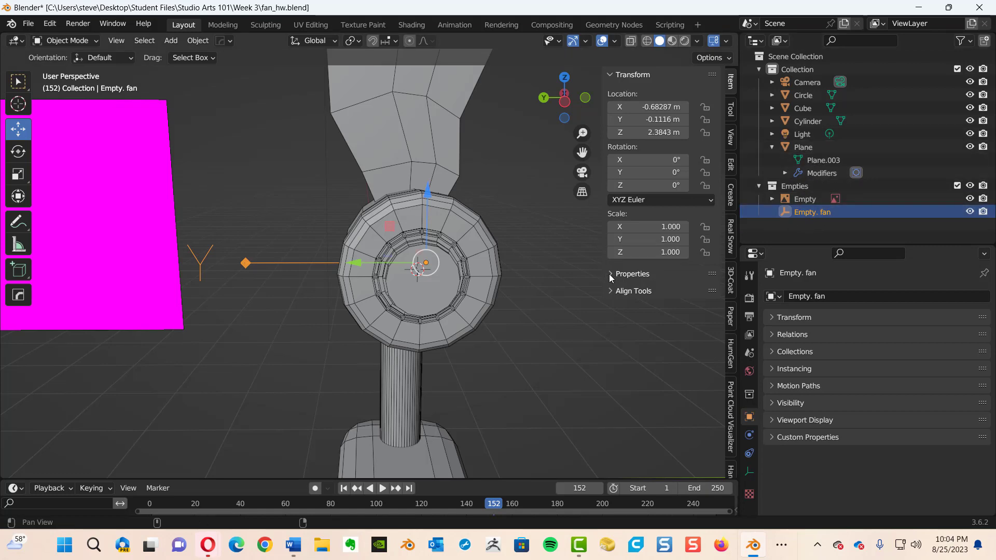
middle_drag(569, 259, 452, 227)
click(453, 227)
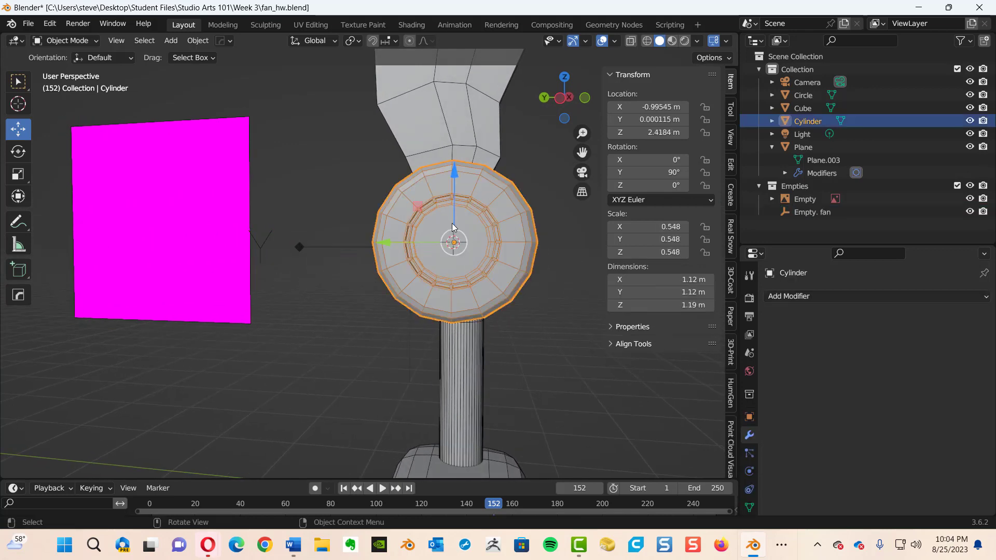
middle_drag(490, 246, 484, 230)
right_click(491, 241)
mouse_move(490, 244)
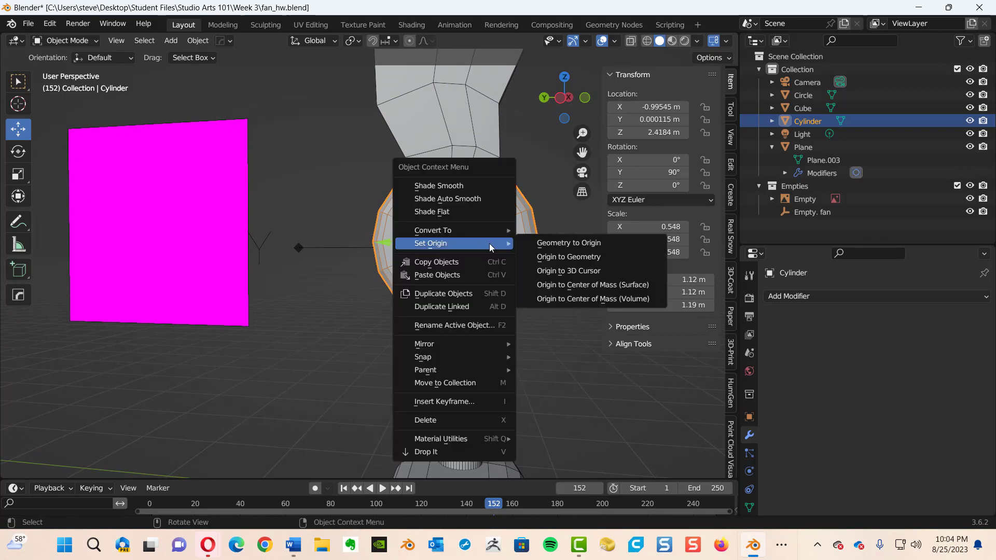
click(585, 261)
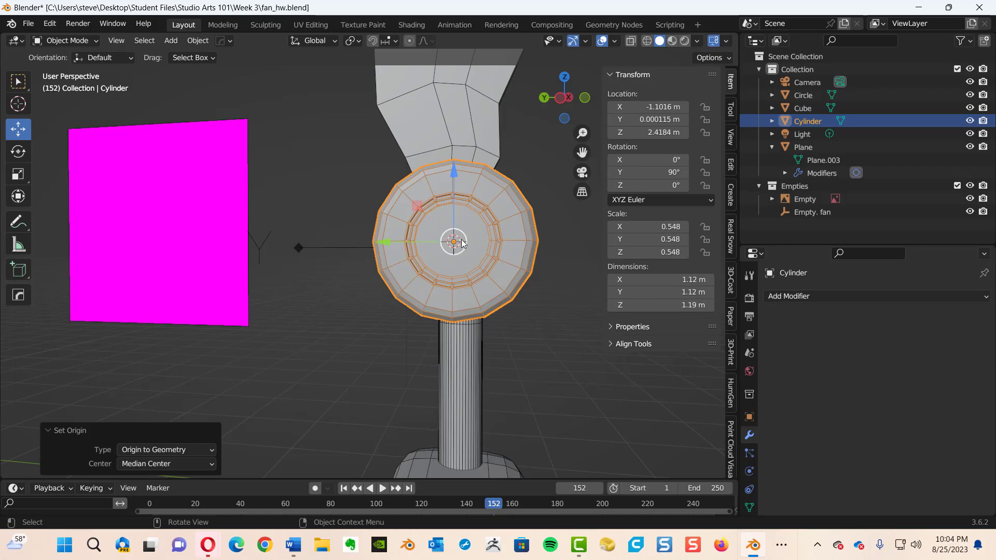
- Snap the 3D cursor to the selected motor hub Cylinder's origin
middle_drag(480, 269, 514, 291)
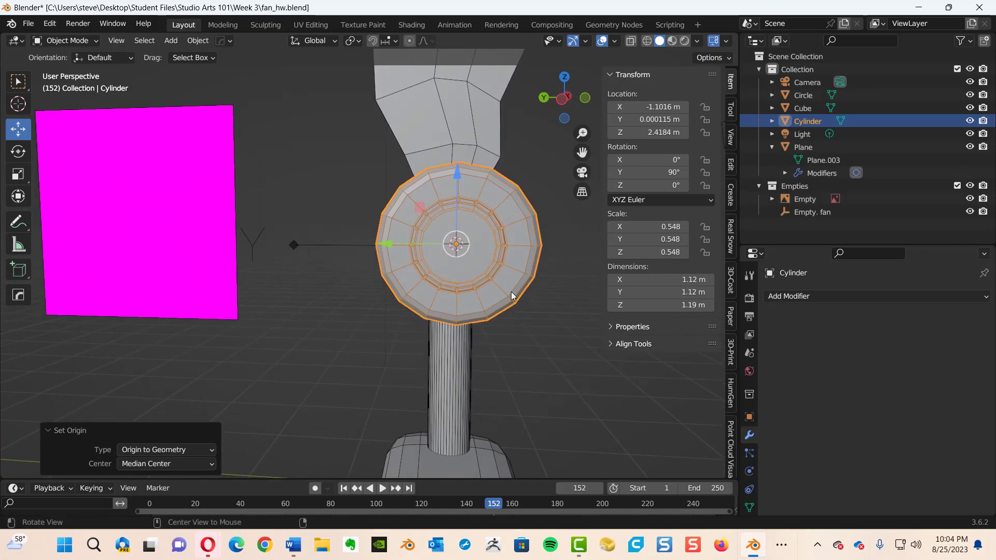
key(shift+s)
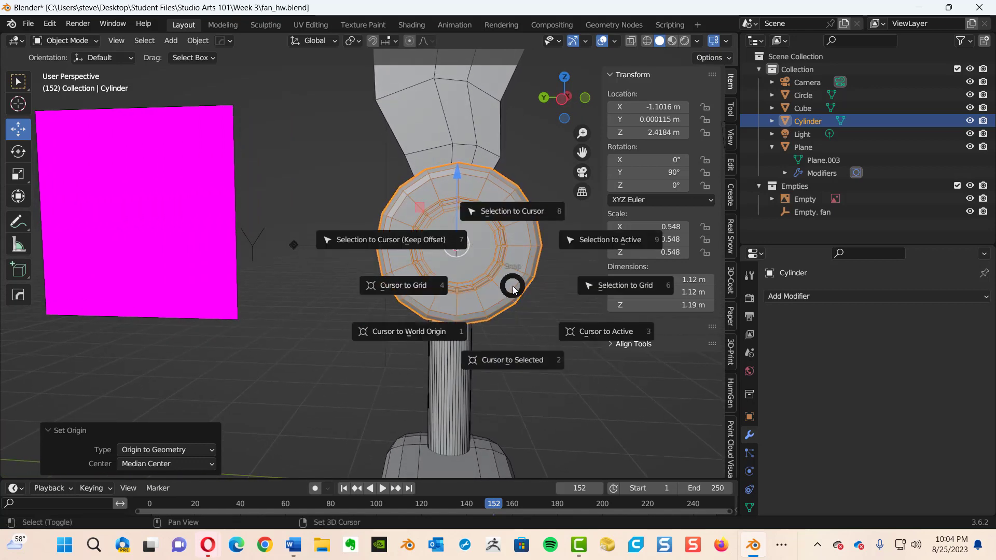
click(507, 365)
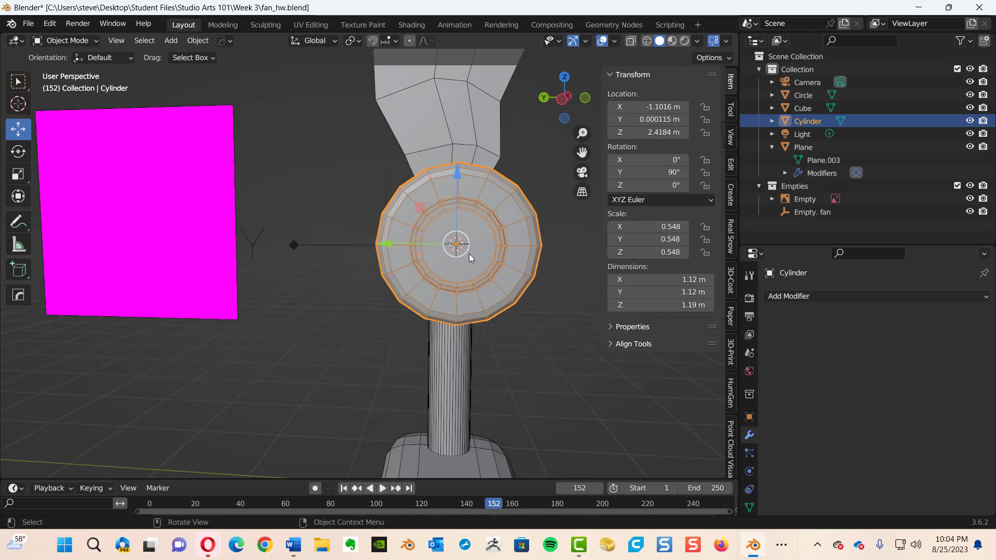
mouse_move(493, 260)
middle_down()
mouse_move(422, 252)
mouse_move(355, 262)
mouse_move(496, 272)
mouse_move(505, 260)
middle_up()
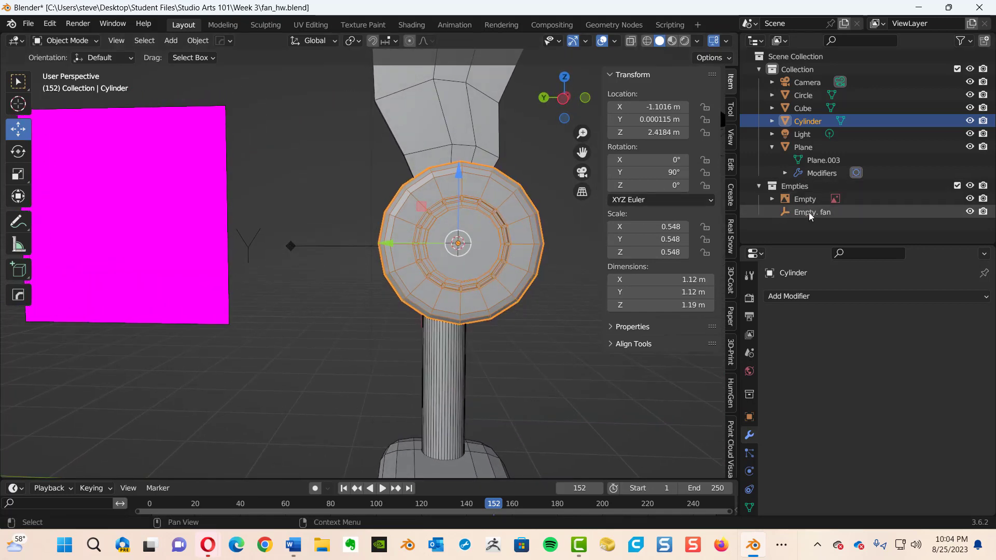
- Turn on X-ray display and snap the Empty. fan object to the 3D cursor at the motor hub's centre
click(808, 213)
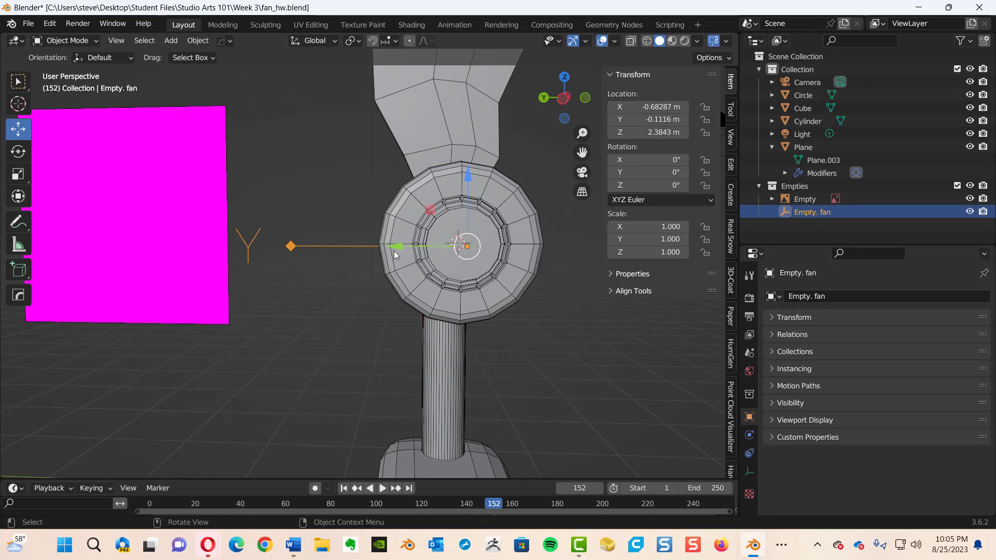
mouse_move(497, 312)
middle_down()
mouse_move(487, 308)
mouse_move(493, 334)
mouse_move(475, 292)
mouse_move(459, 388)
mouse_move(414, 349)
mouse_move(338, 326)
mouse_move(427, 262)
mouse_move(387, 236)
mouse_move(449, 243)
mouse_move(457, 230)
mouse_move(459, 274)
mouse_move(502, 301)
mouse_move(453, 288)
mouse_move(471, 246)
mouse_move(426, 242)
mouse_move(394, 263)
mouse_move(428, 251)
mouse_move(378, 244)
mouse_move(368, 231)
mouse_move(426, 216)
middle_up()
key(alt+z)
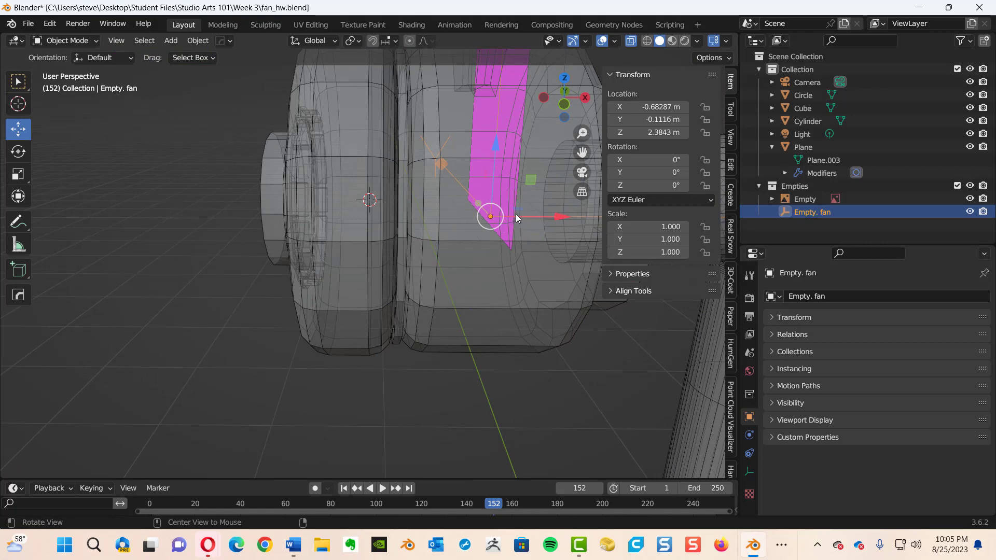
ctrl+alt+drag(516, 214, 447, 226)
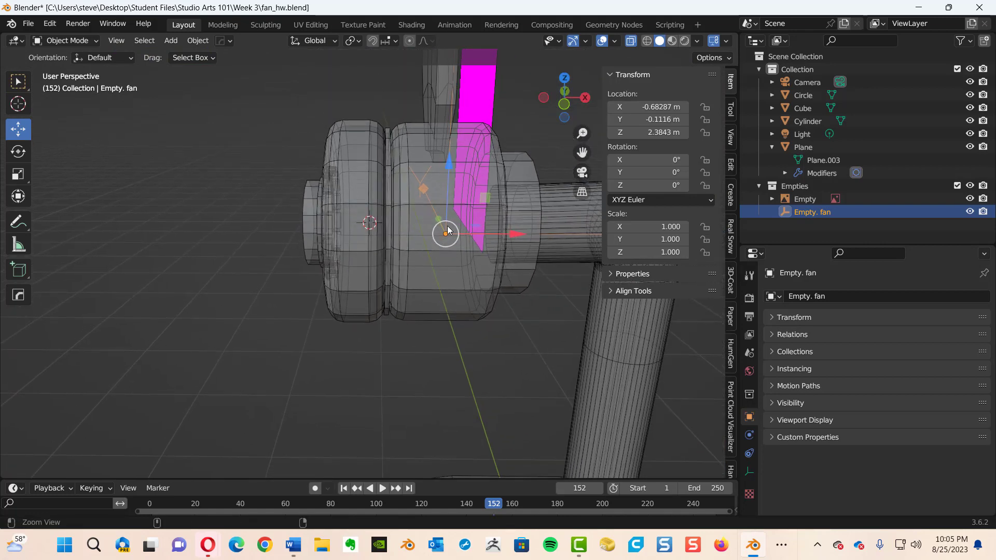
middle_drag(451, 276, 427, 314)
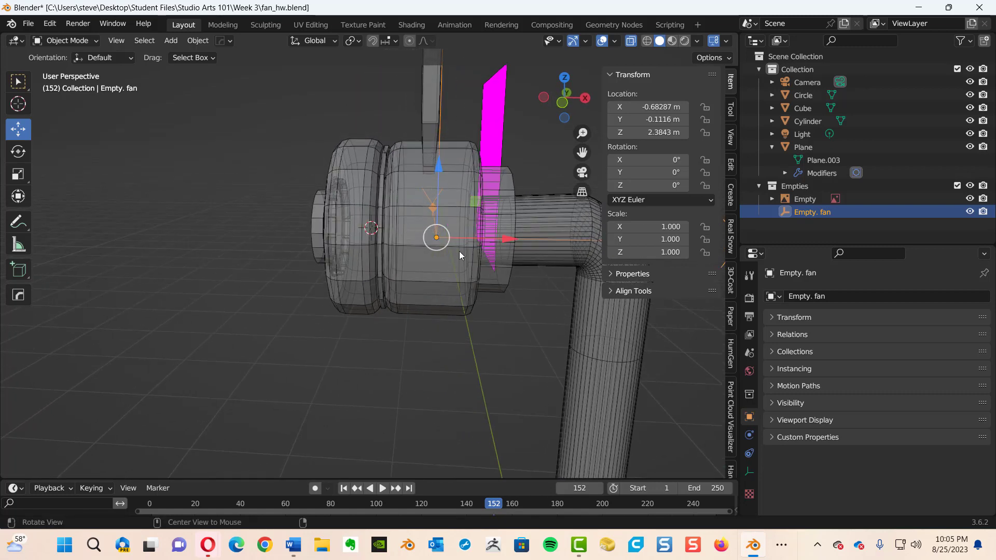
middle_drag(397, 259, 416, 225)
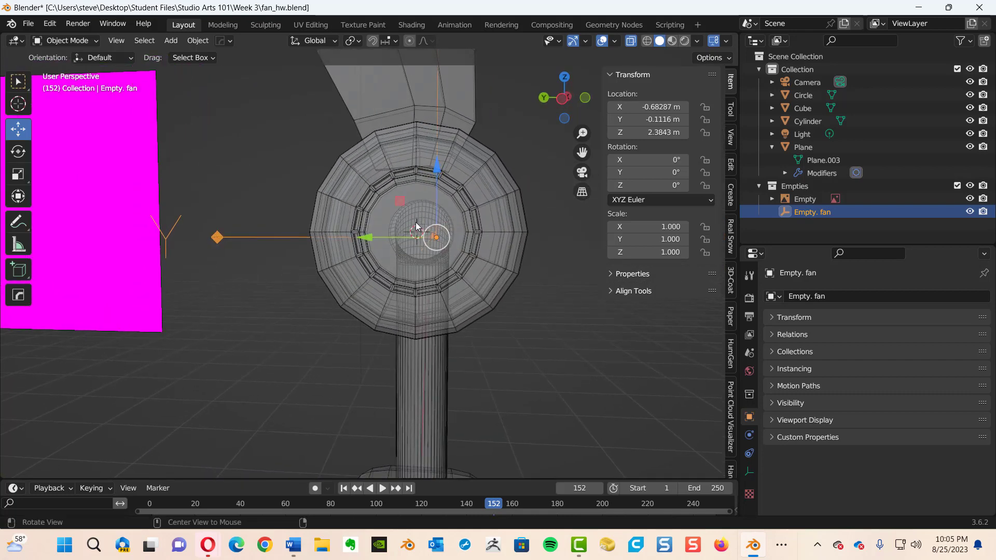
middle_drag(479, 253, 477, 243)
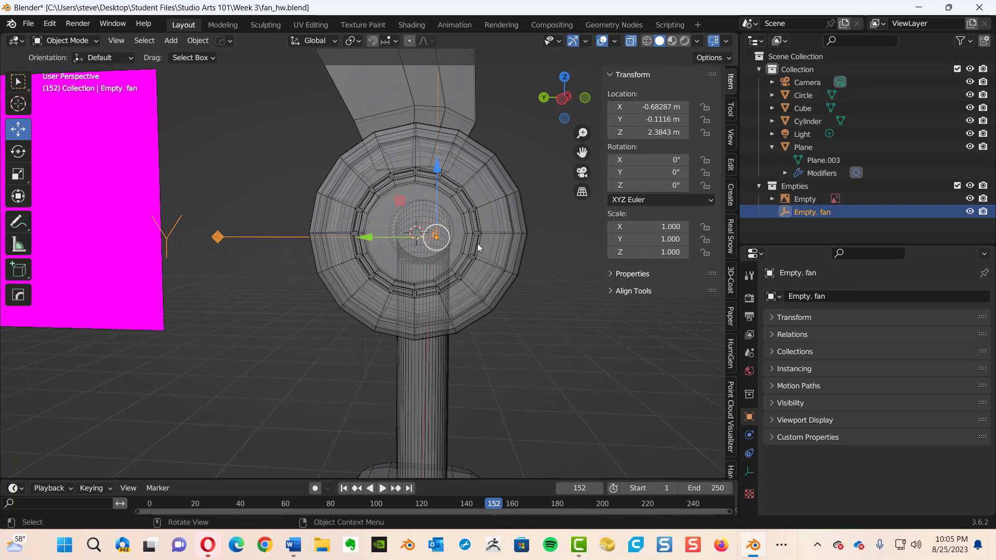
key(shift+s)
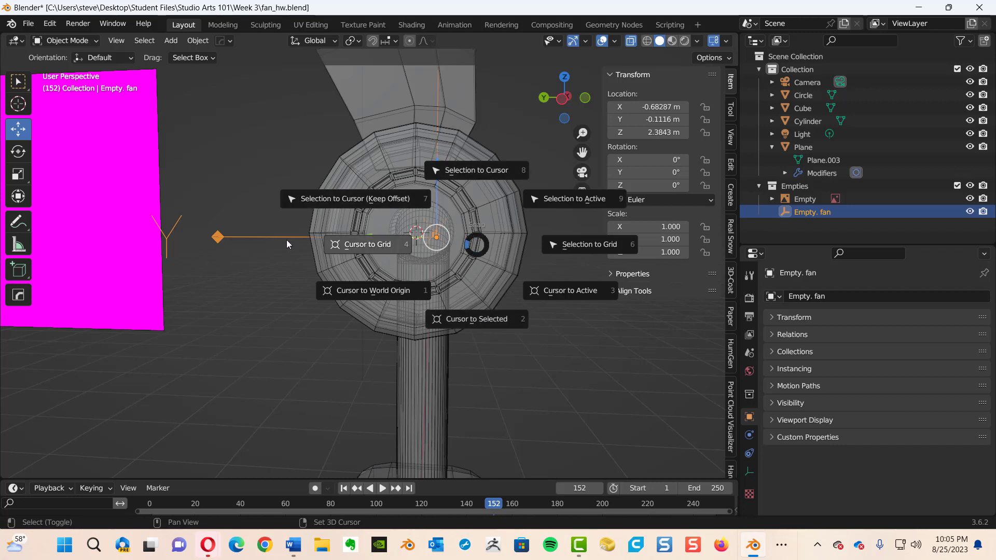
click(473, 175)
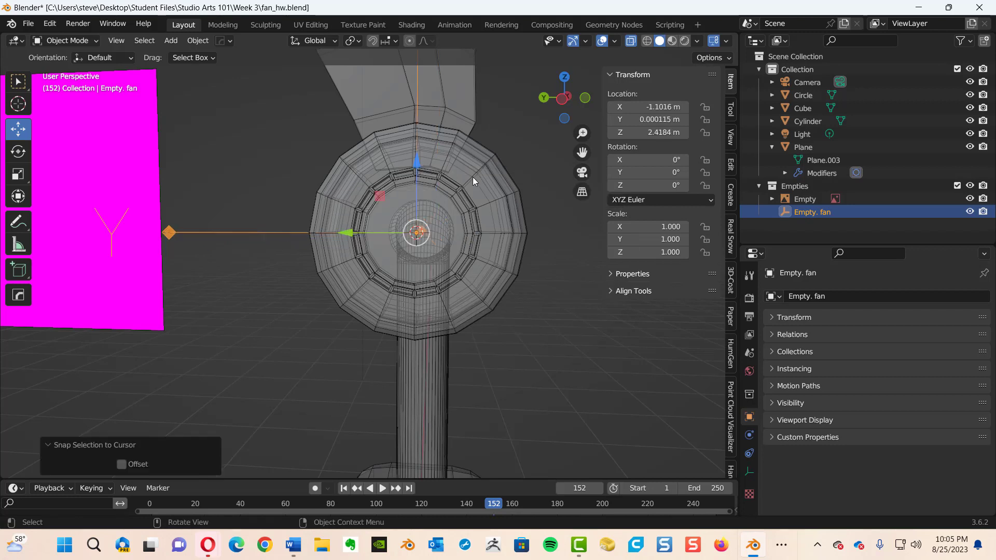
- Set the origin of the fan blade Plane to the 3D cursor at the hub's centre
middle_drag(466, 197, 467, 223)
click(470, 232)
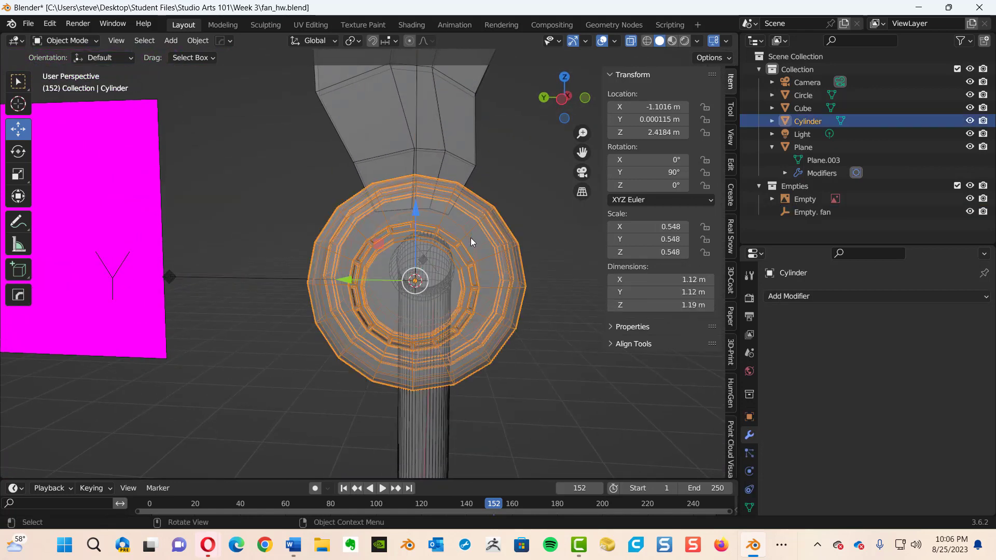
click(455, 133)
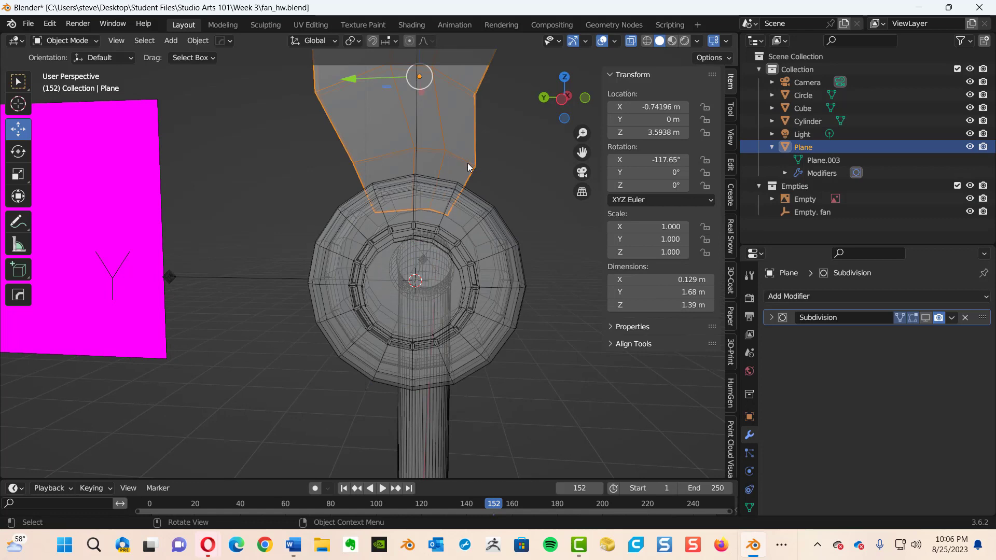
middle_drag(469, 167, 419, 201)
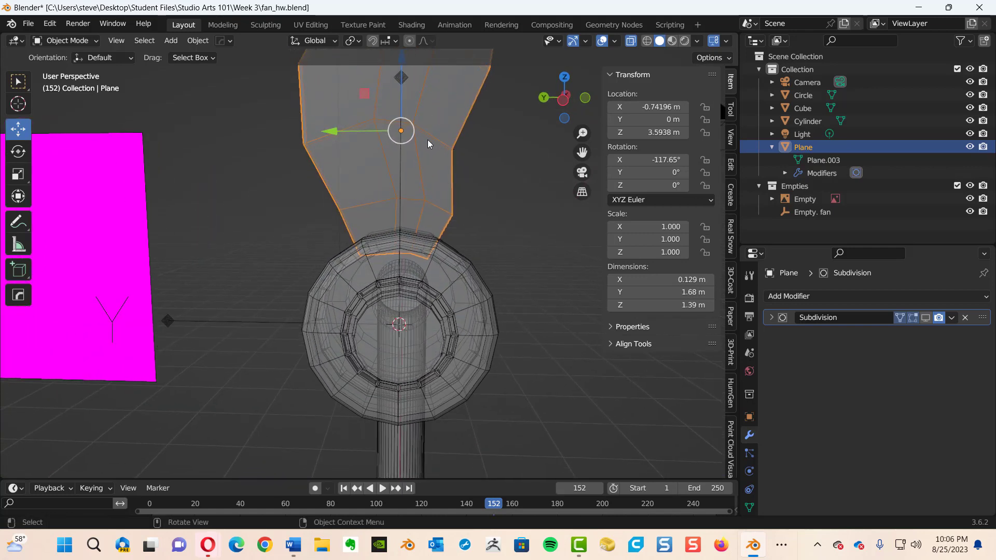
right_click(434, 155)
mouse_move(436, 156)
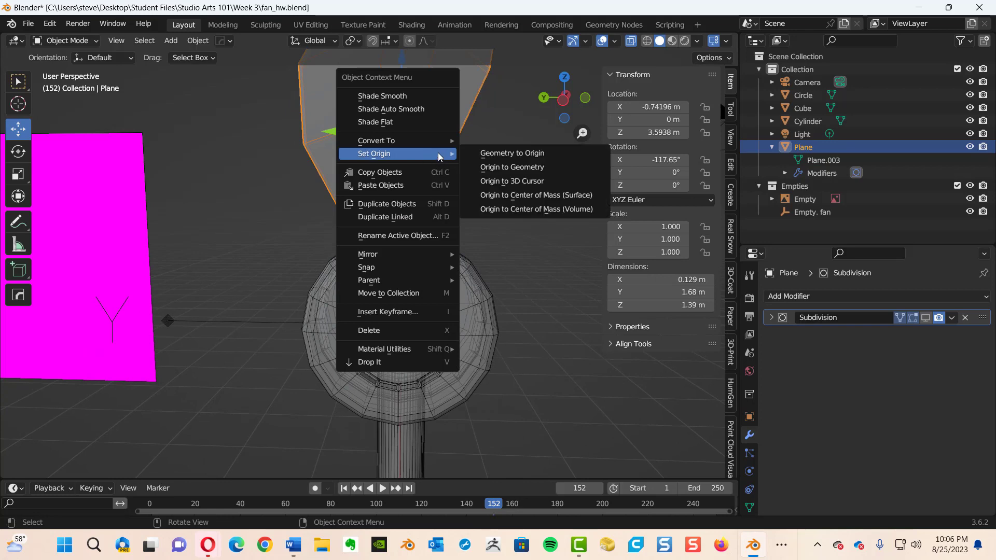
click(515, 181)
middle_drag(509, 319, 428, 213)
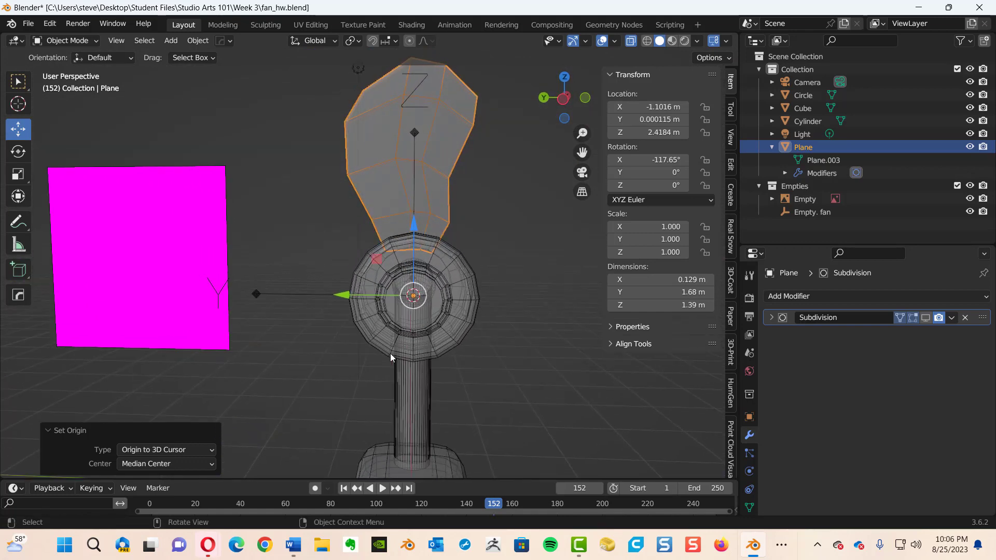
- Add an Array modifier to the fan blade with a fixed count of 3
middle_drag(474, 272, 455, 262)
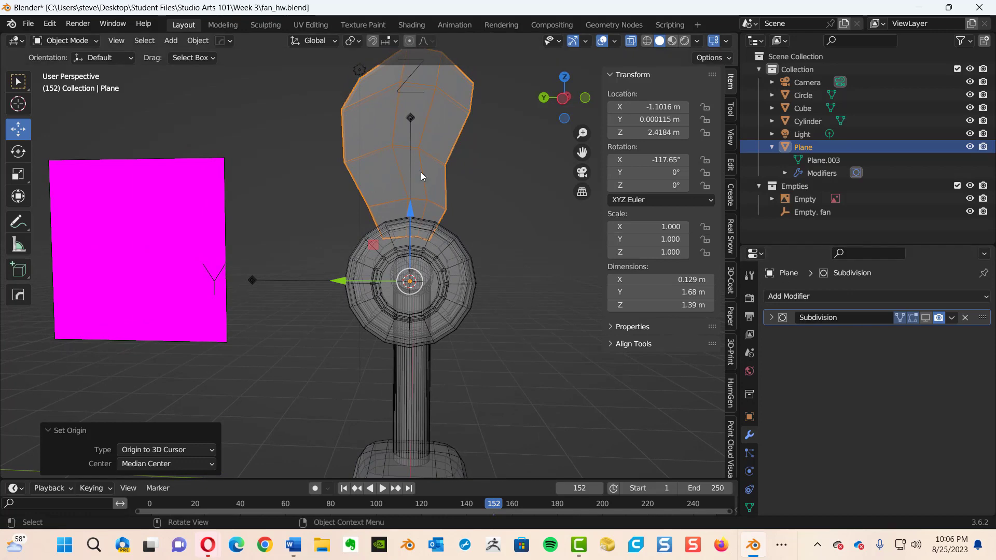
click(417, 158)
click(807, 297)
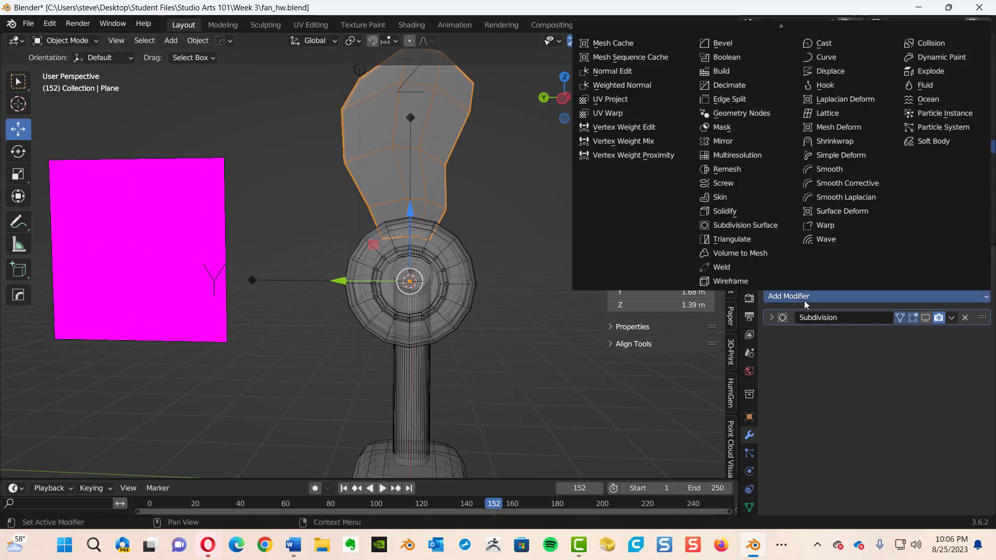
scroll(734, 48, up, 2)
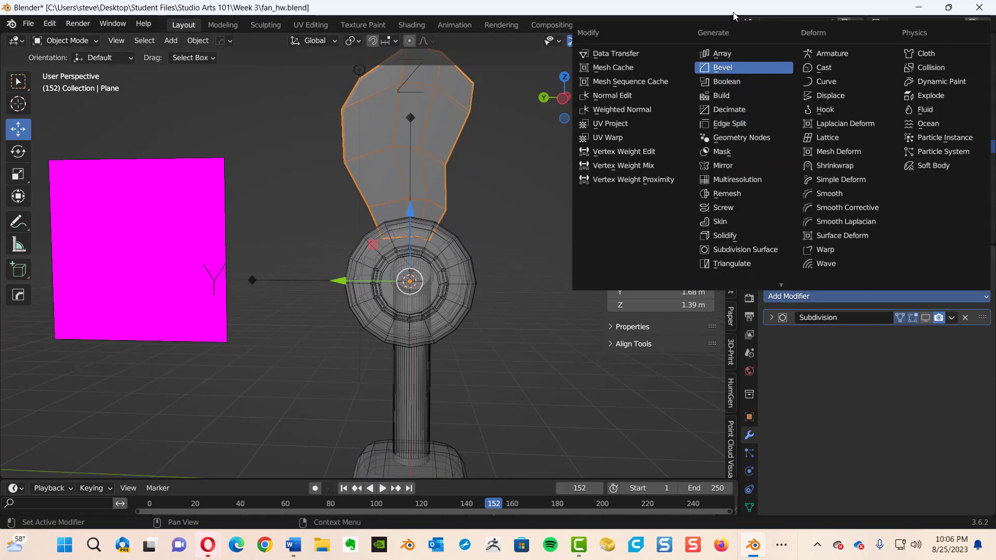
click(728, 58)
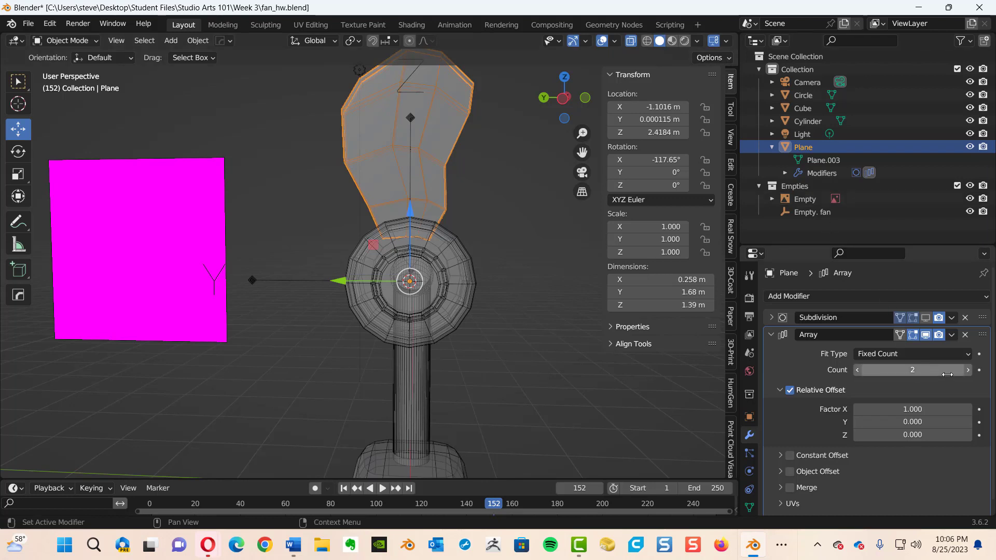
click(968, 371)
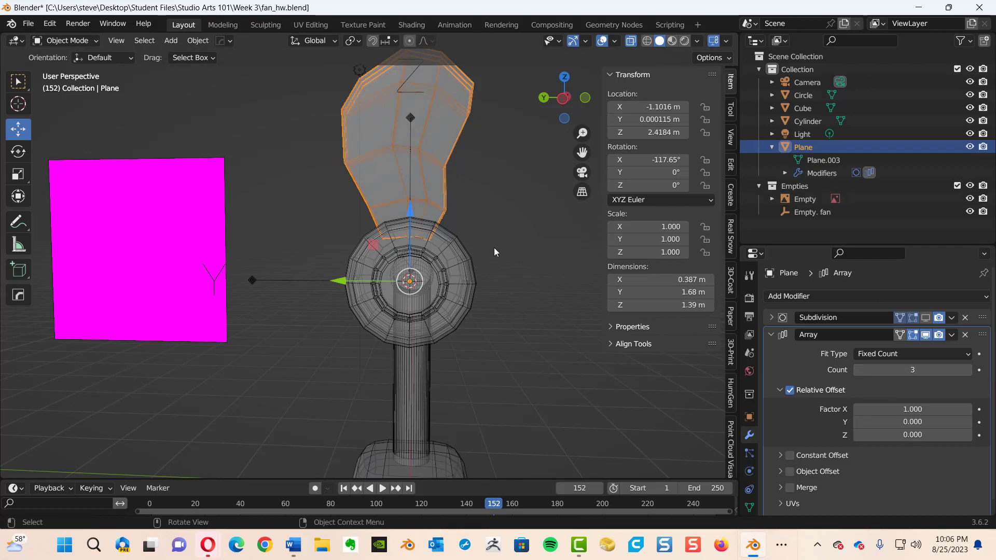
- Turn off Relative Offset in the blade's Array modifier
middle_drag(497, 189, 414, 223)
middle_drag(408, 206, 470, 239)
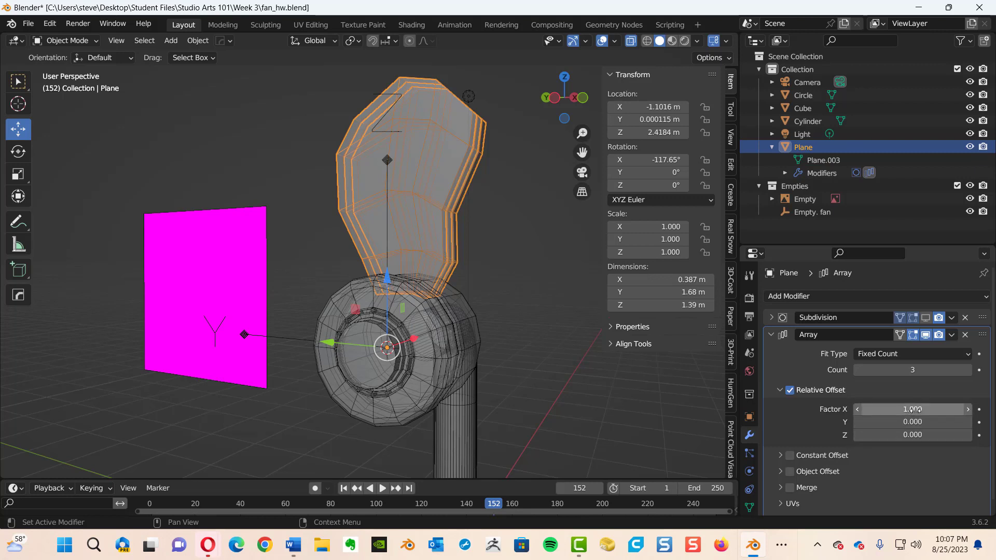
click(780, 391)
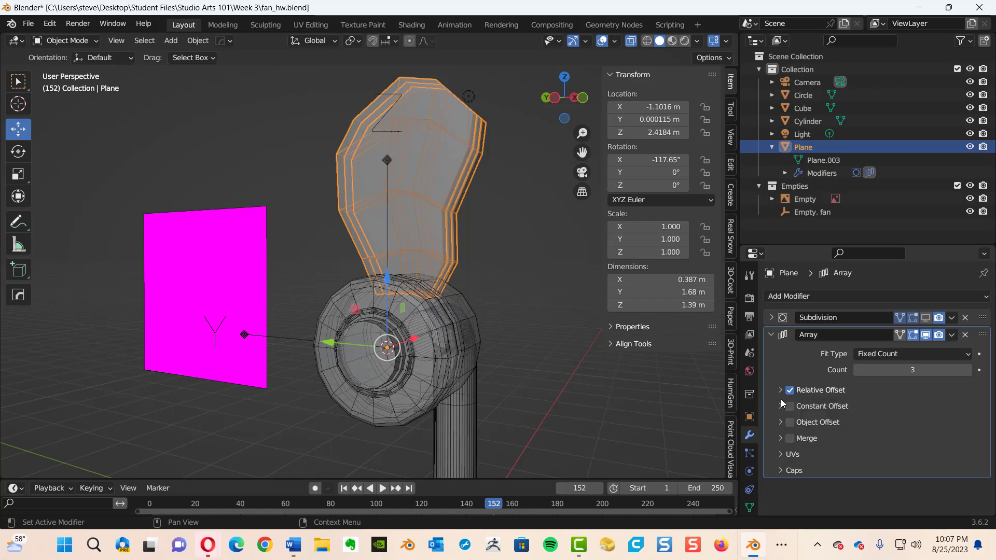
click(791, 391)
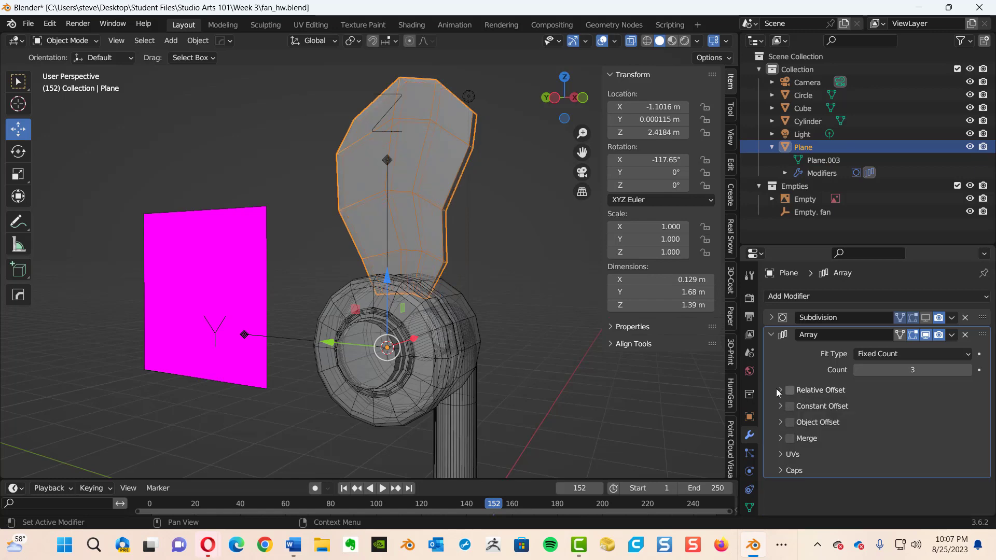
middle_drag(505, 263, 529, 269)
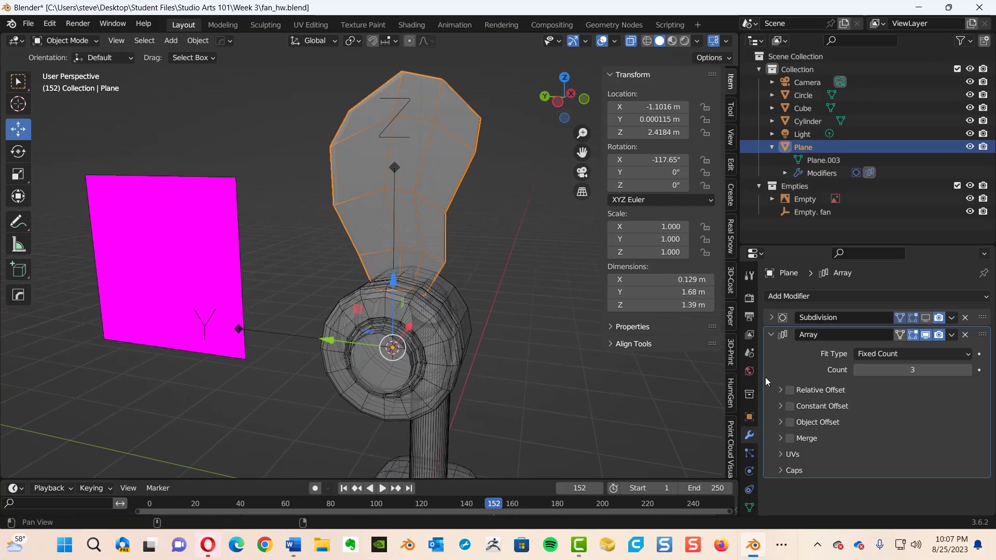
- Enable Object Offset in the blade's Array modifier and set its object to Empty. fan
click(790, 423)
click(781, 422)
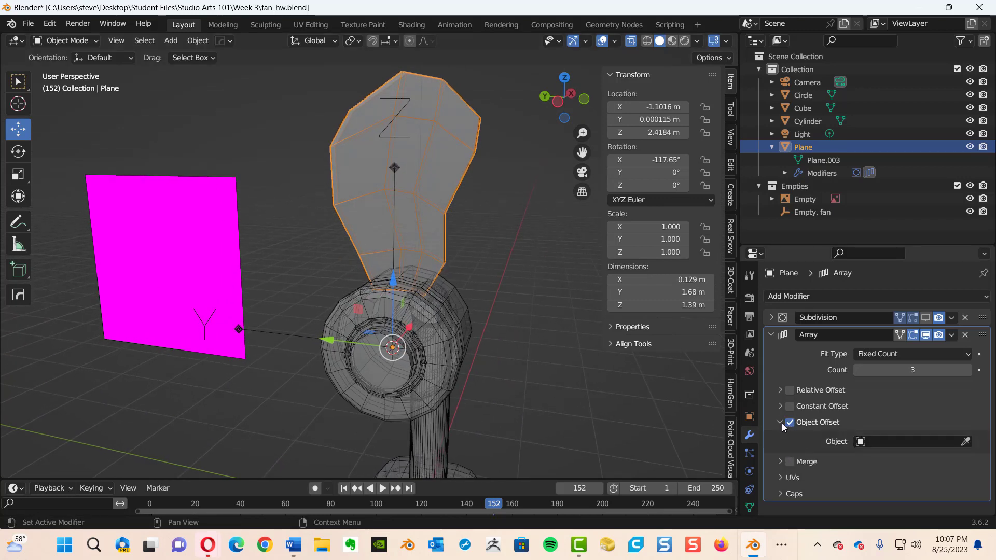
click(871, 444)
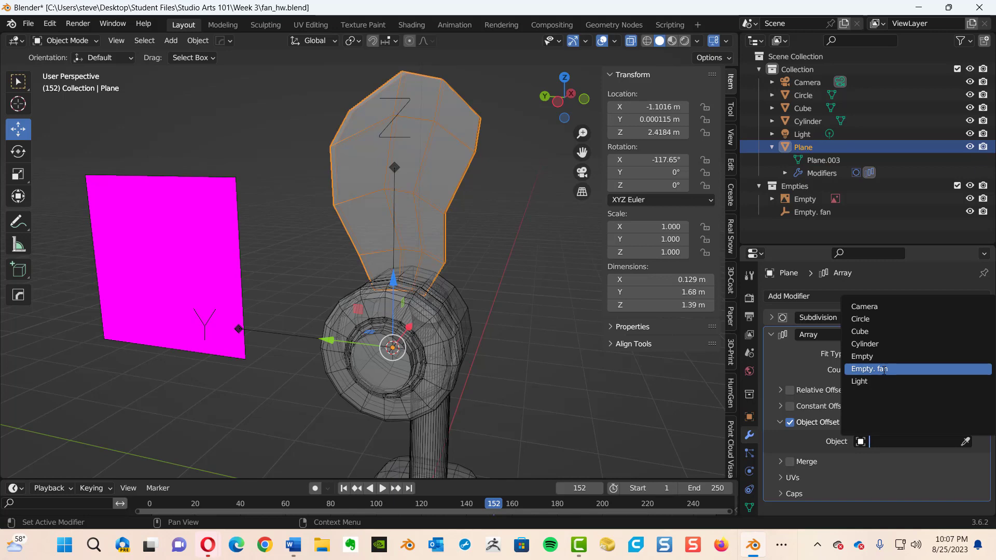
click(884, 370)
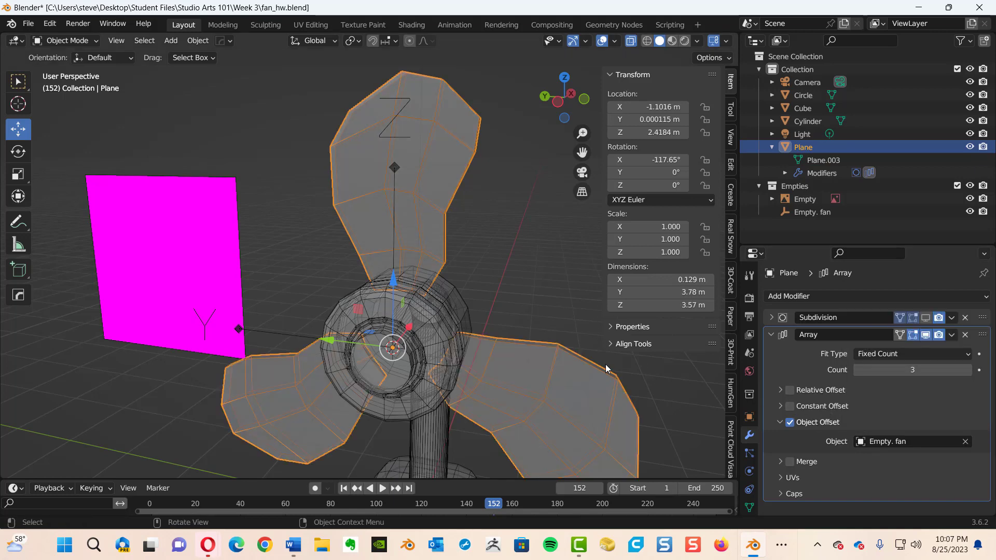
middle_drag(605, 364, 445, 279)
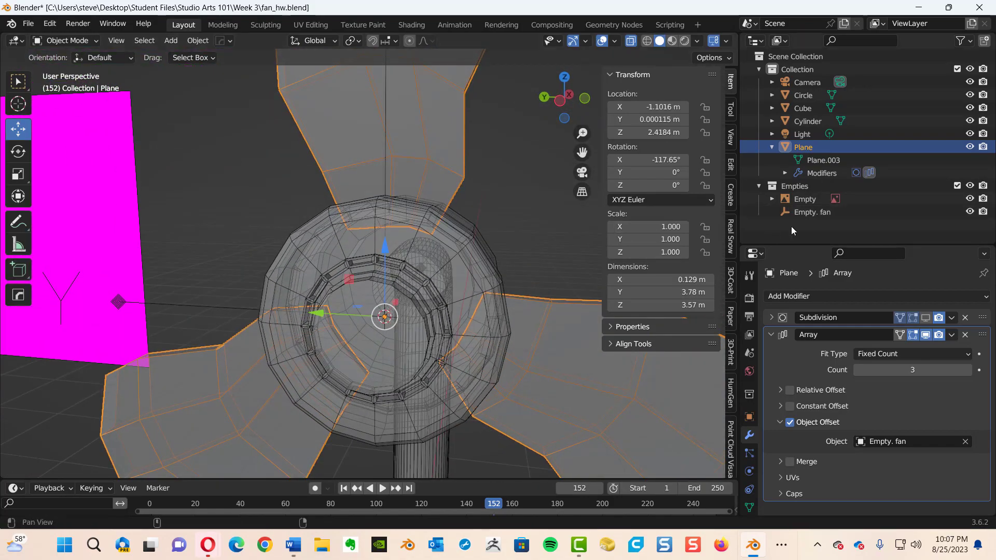
- Parent the fan blade Plane to Empty. fan with the Object type, and turn off the X-ray display
click(808, 215)
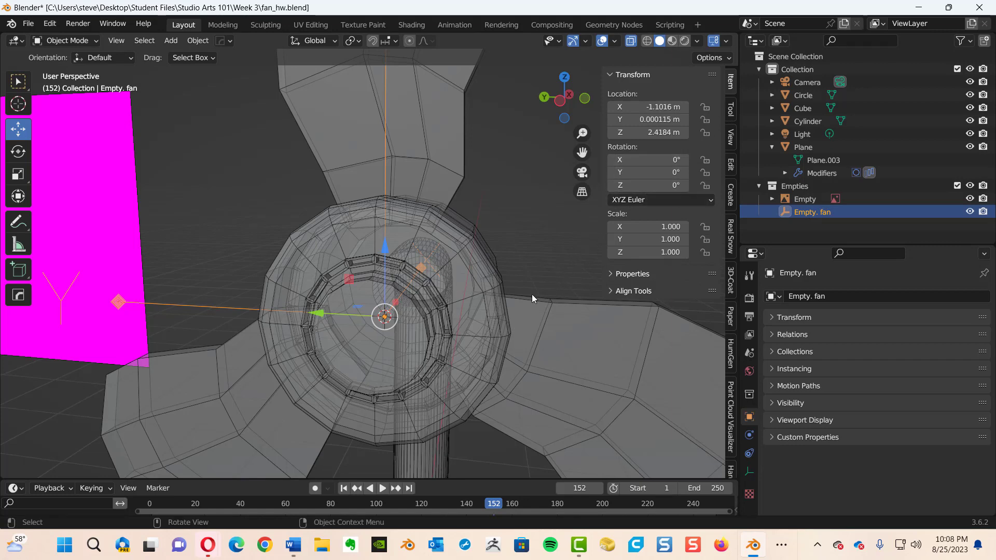
middle_drag(505, 246, 464, 285)
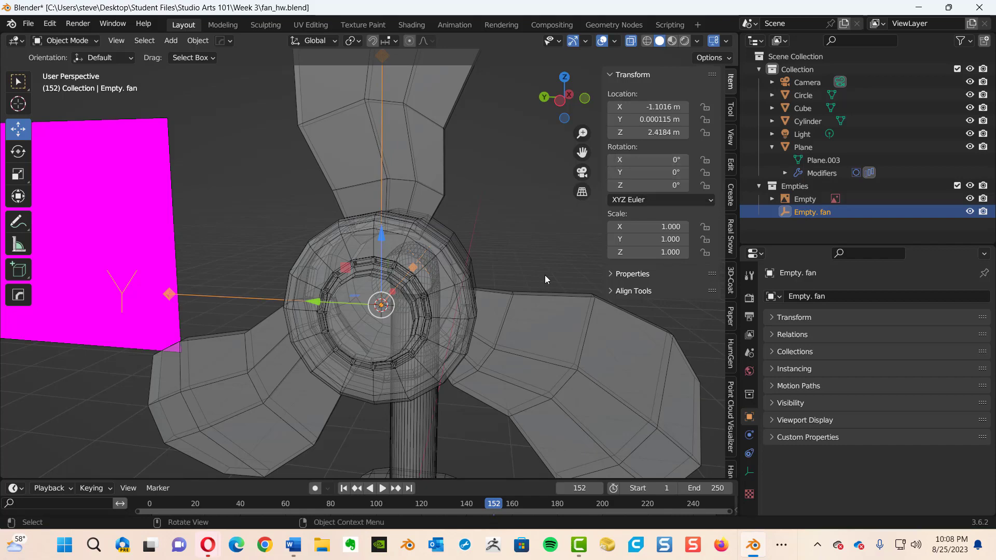
middle_drag(549, 262, 424, 286)
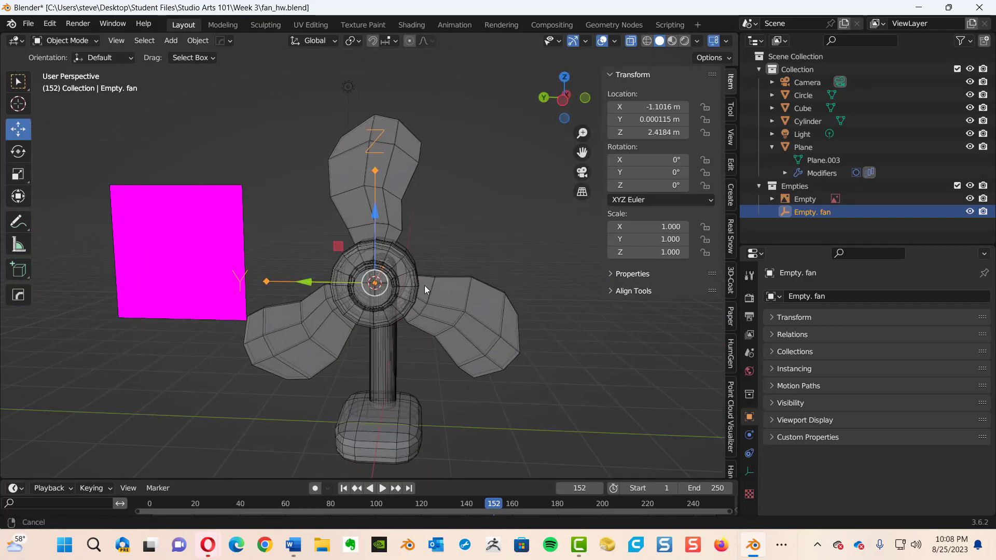
scroll(453, 235, up, 4)
middle_drag(451, 223, 431, 189)
click(453, 181)
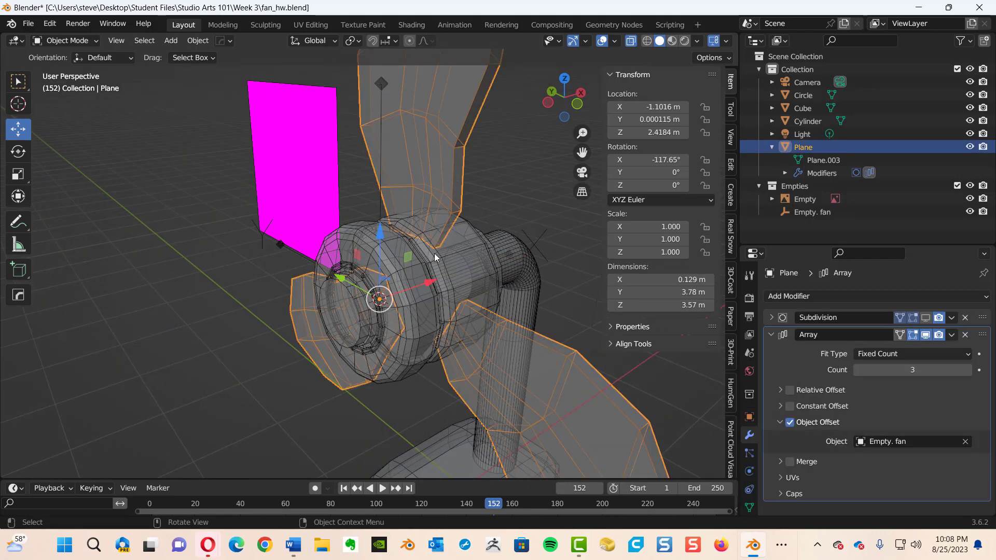
middle_drag(434, 253, 425, 284)
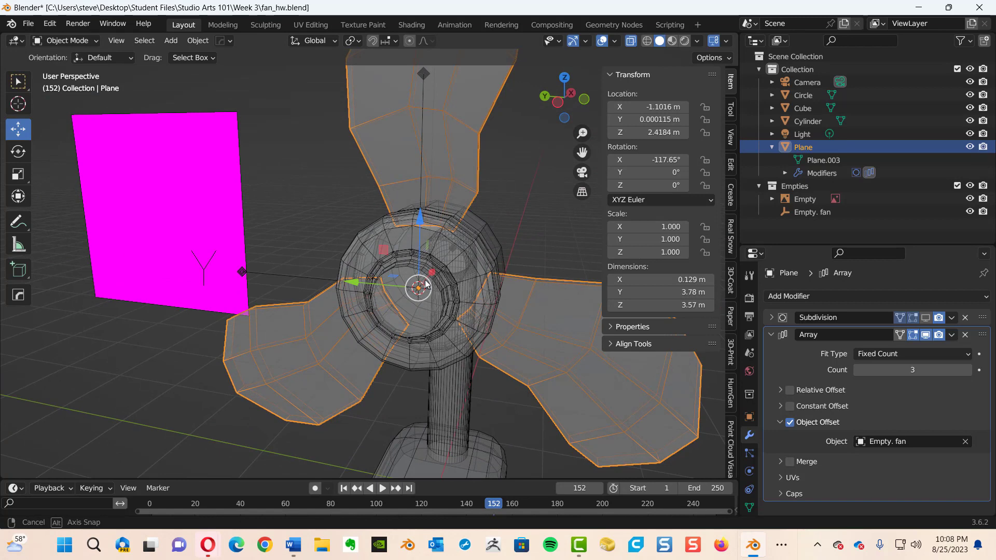
shift+click(276, 275)
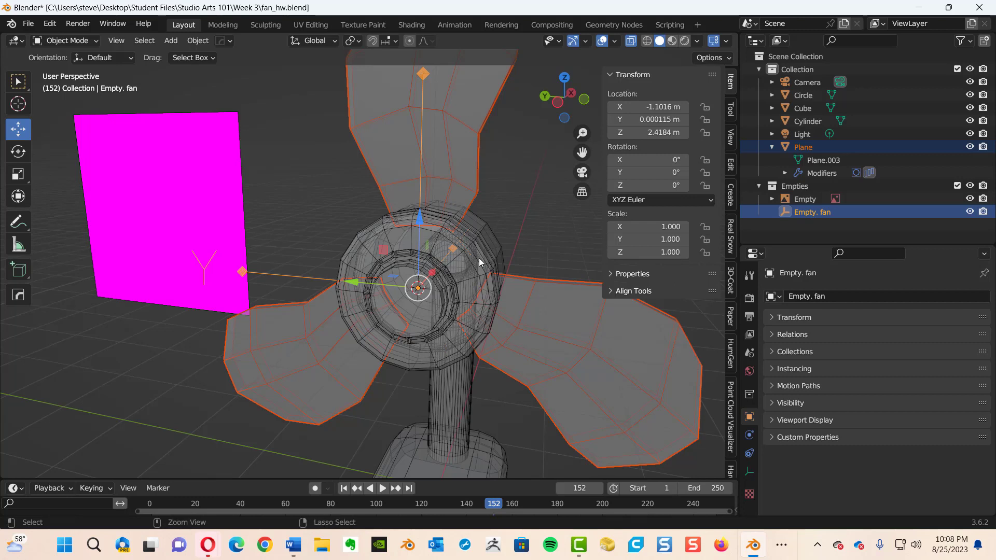
key(ctrl+p)
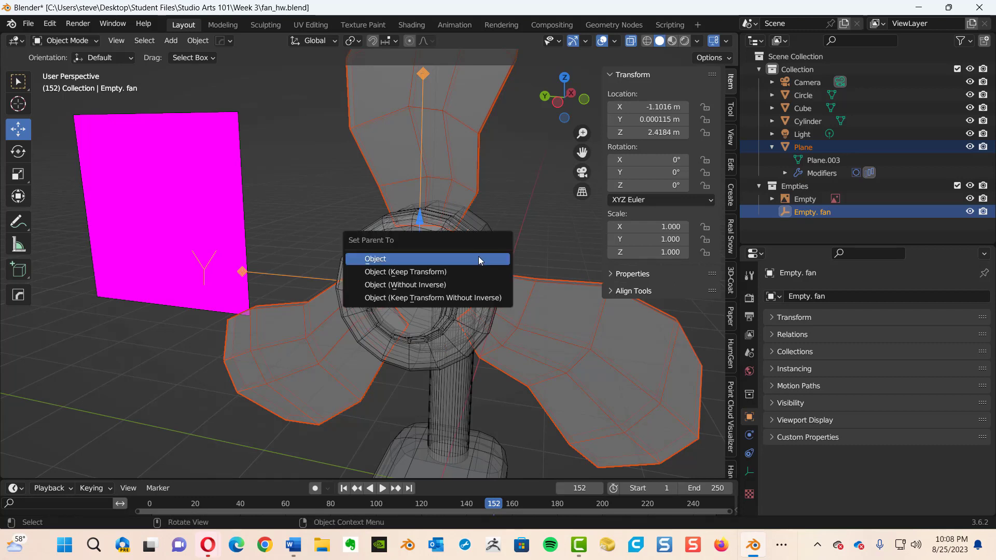
click(424, 261)
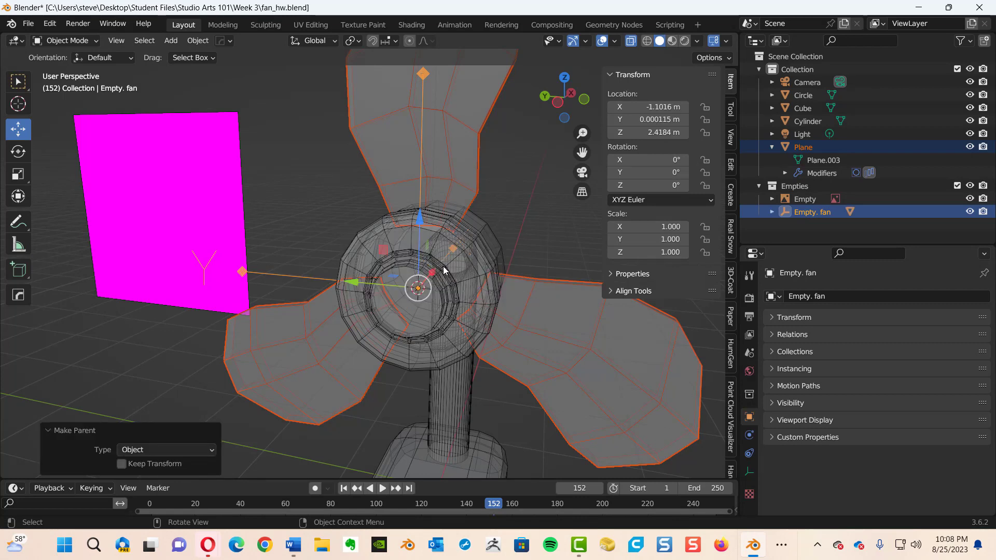
key(alt+z)
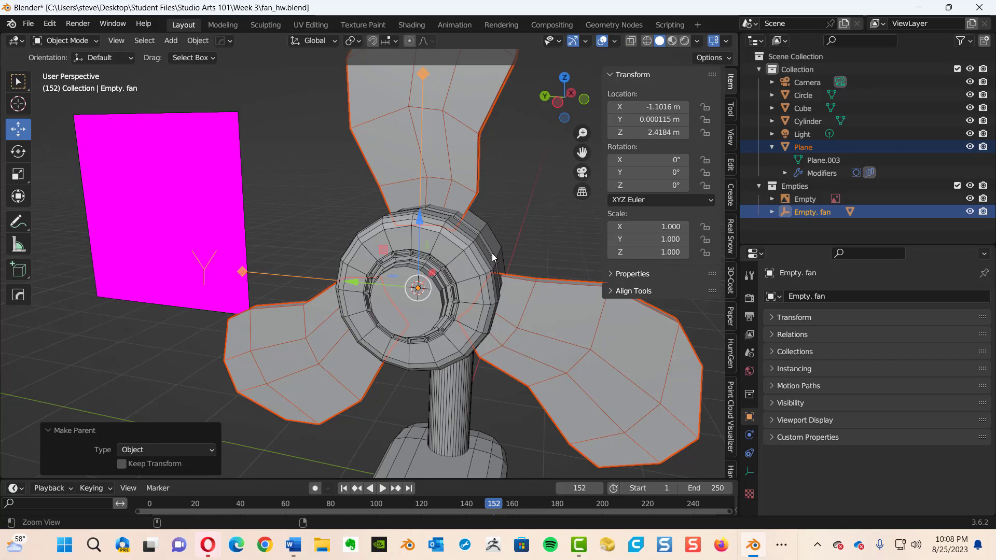
- Test the parenting by rotating the empty and blades about 2239° around the global X axis, and undo the rotation
middle_drag(491, 254, 145, 165)
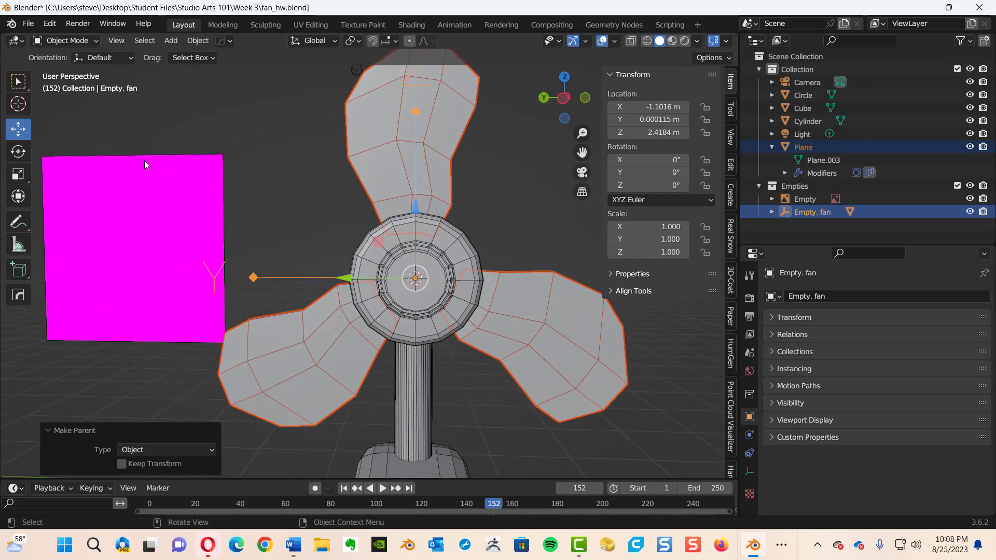
click(19, 152)
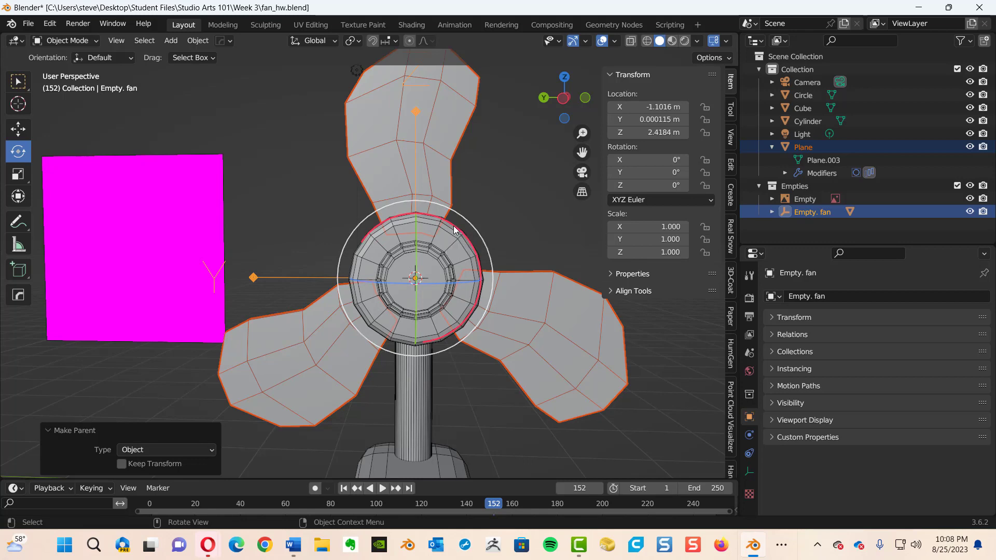
drag(415, 213, 452, 292)
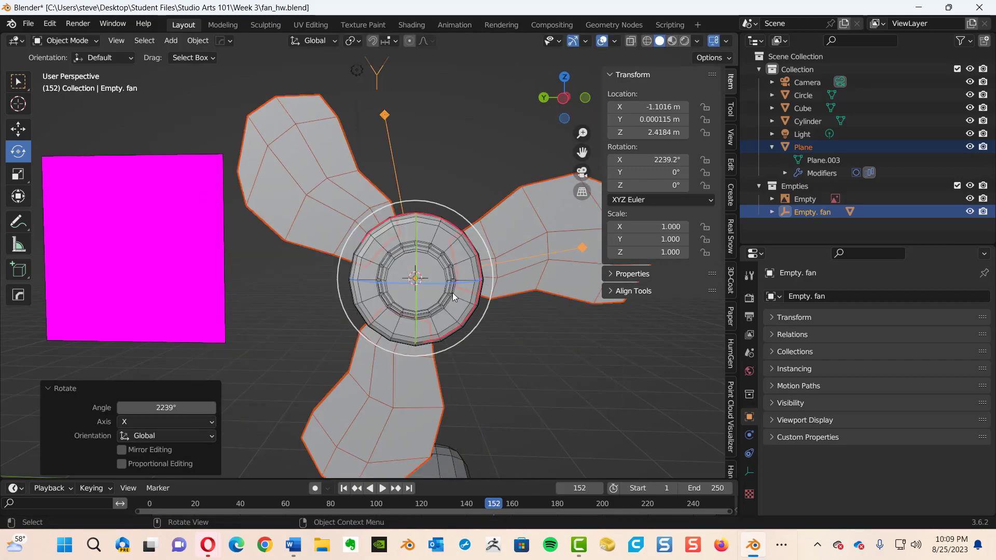
key(ctrl+z)
middle_drag(418, 301, 505, 286)
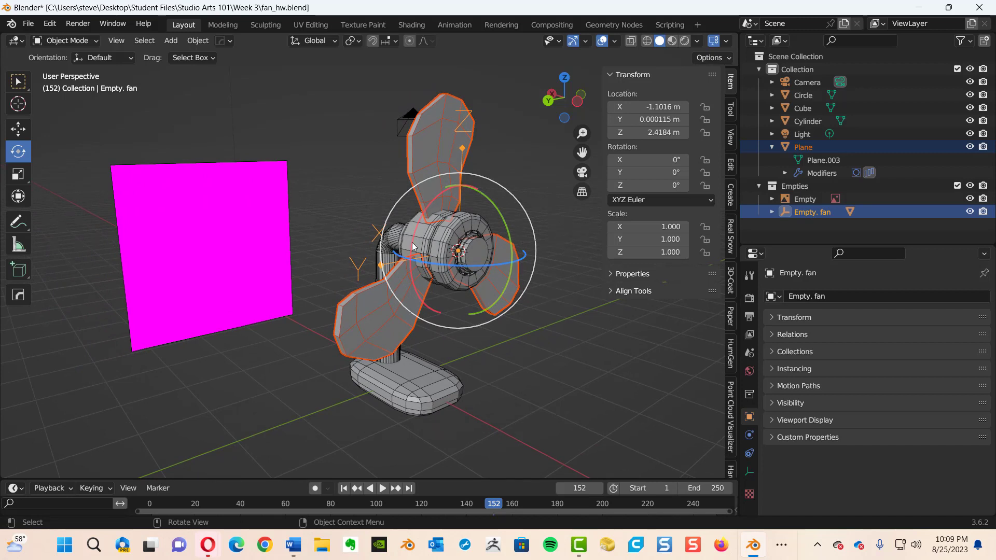
click(29, 24)
mouse_move(101, 230)
middle_drag(242, 247, 217, 223)
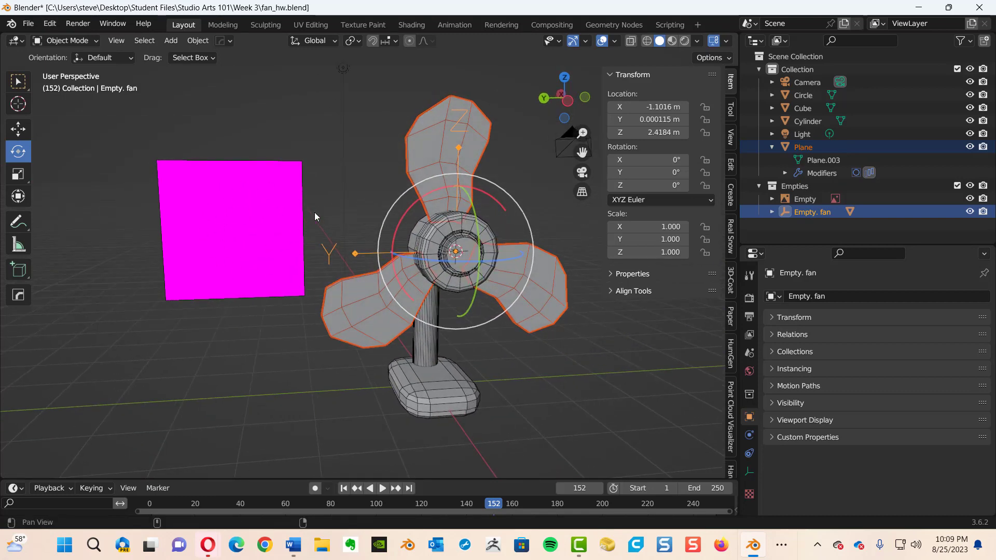
middle_drag(315, 212, 417, 311)
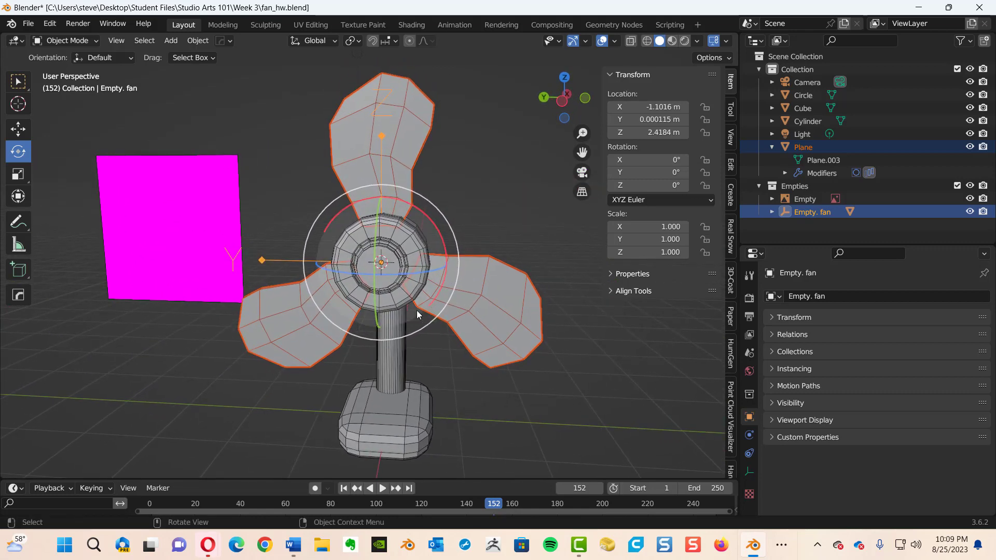